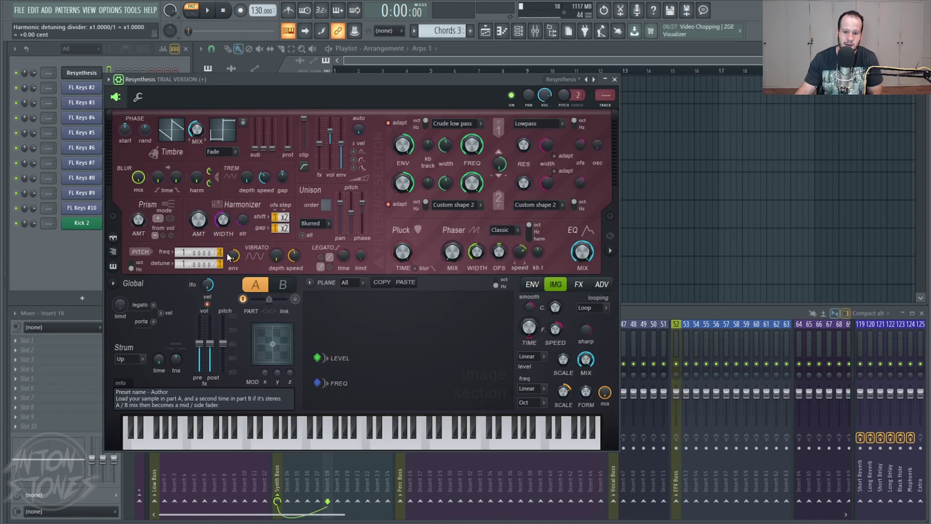
Show the synth's visual feedback panel with the spectral display
left_click(611, 253)
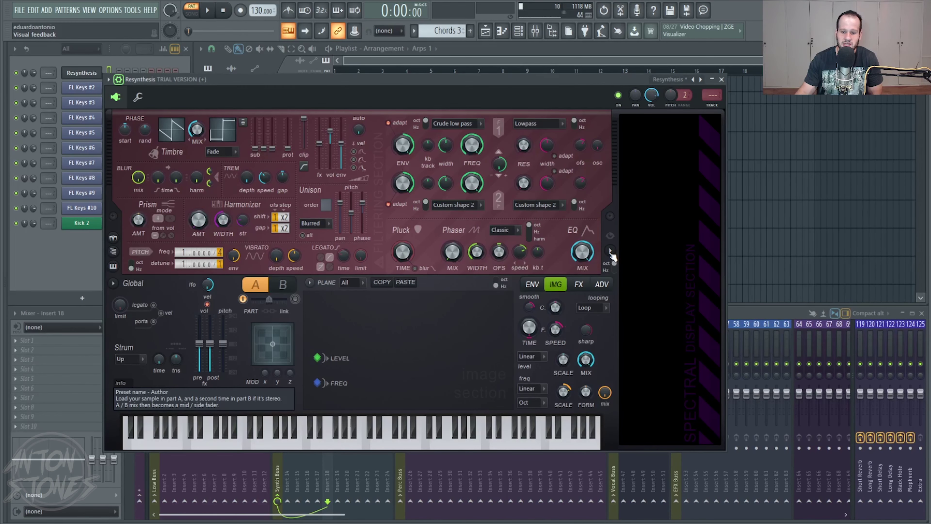
left_click(610, 252)
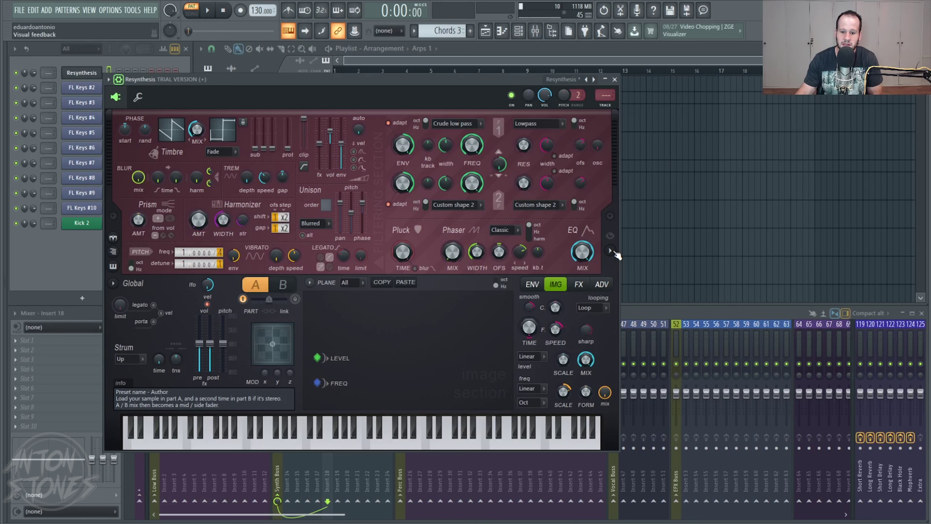
left_click(610, 252)
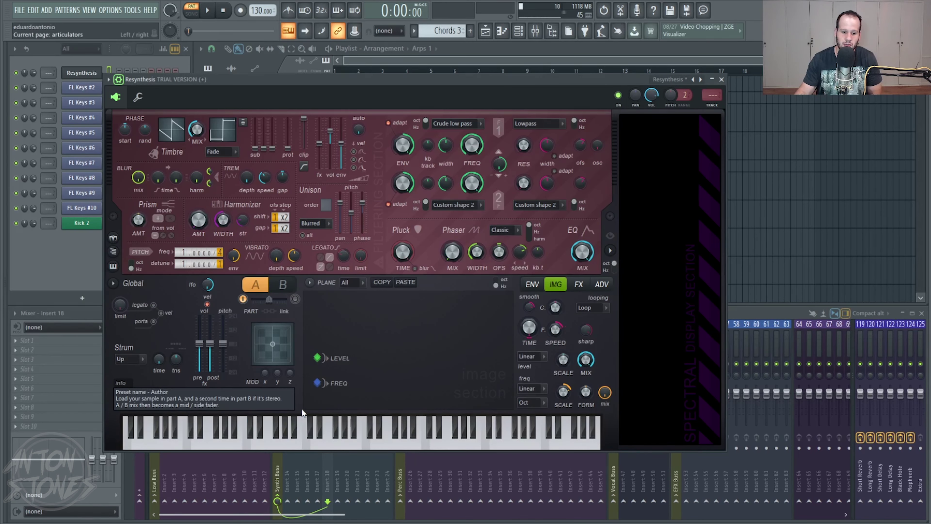
Play a range of low and high notes on the synth keyboard to watch them in the spectral display
left_click_drag(258, 444, 350, 443)
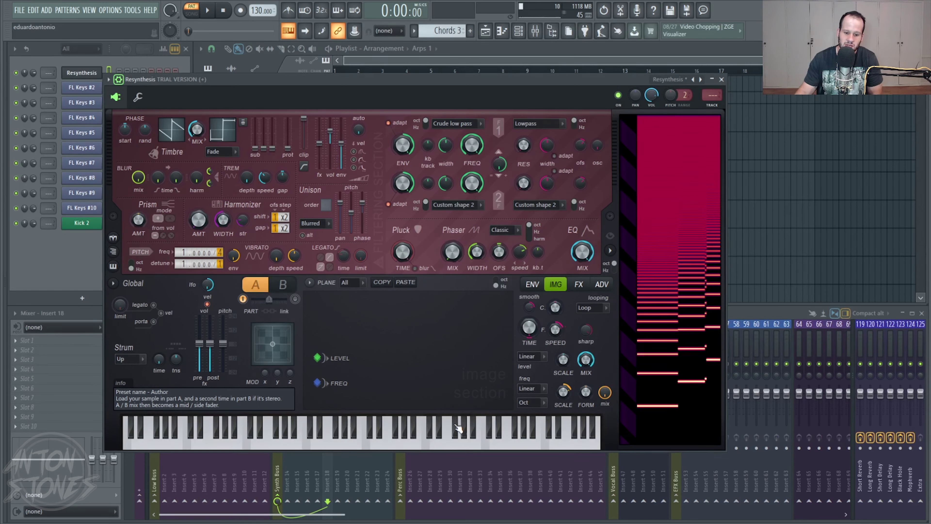
left_click(425, 436)
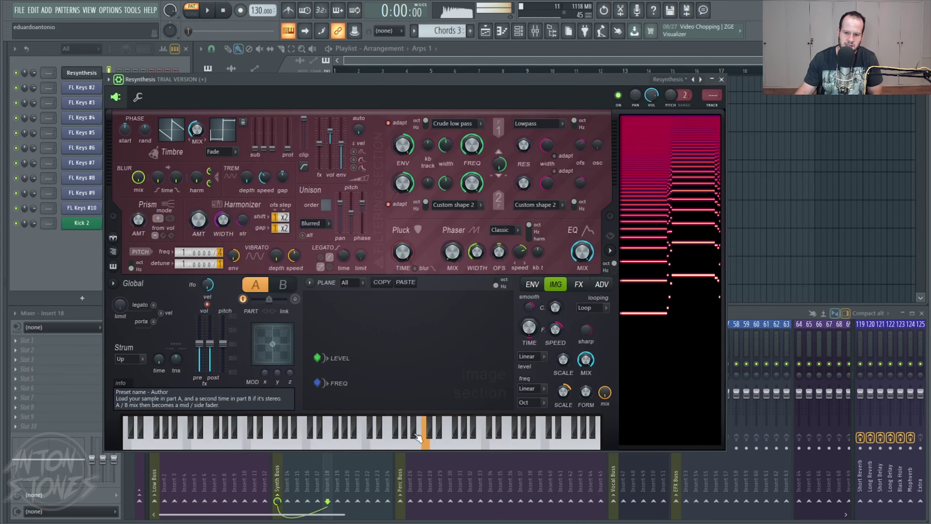
left_click(338, 436)
left_click(432, 436)
left_click(322, 436)
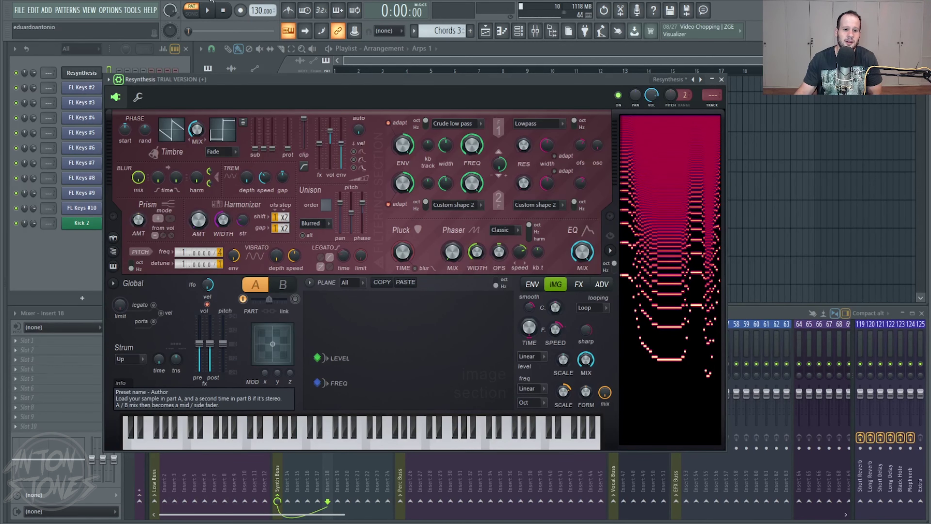
Switch to Paint, shrink its window and place it over the synth
key("alt+Tab")
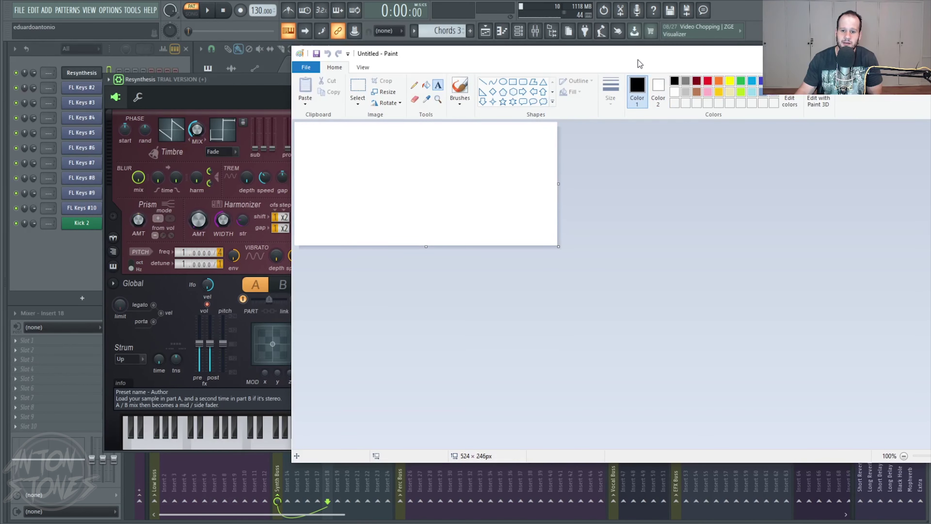
left_click_drag(639, 64, 514, 67)
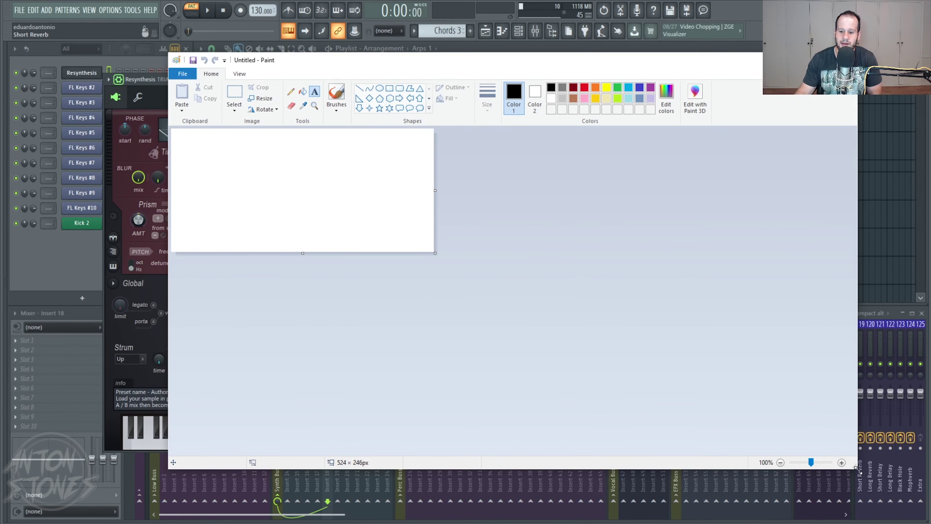
mouse_move(858, 470)
left_mouse_down()
mouse_move(619, 371)
mouse_move(614, 354)
left_mouse_up()
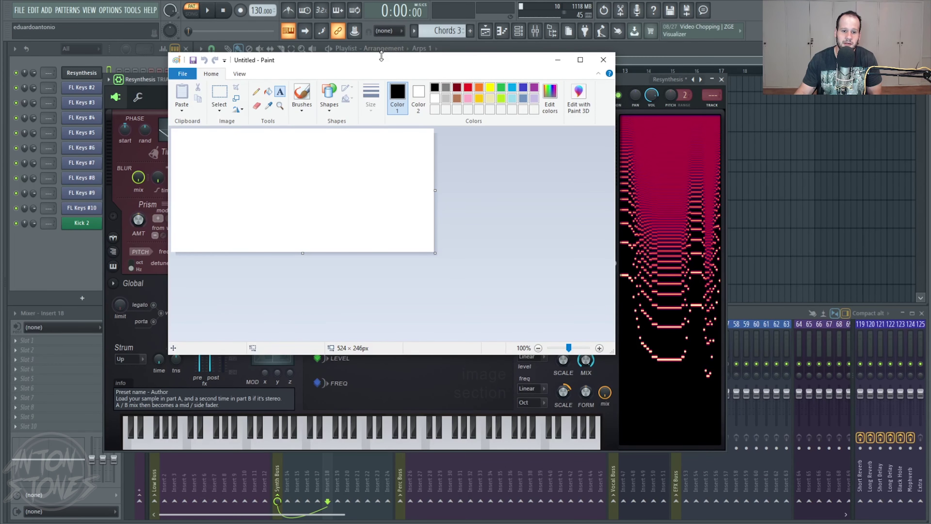
mouse_move(381, 56)
left_mouse_down()
mouse_move(381, 66)
mouse_move(476, 75)
left_mouse_up()
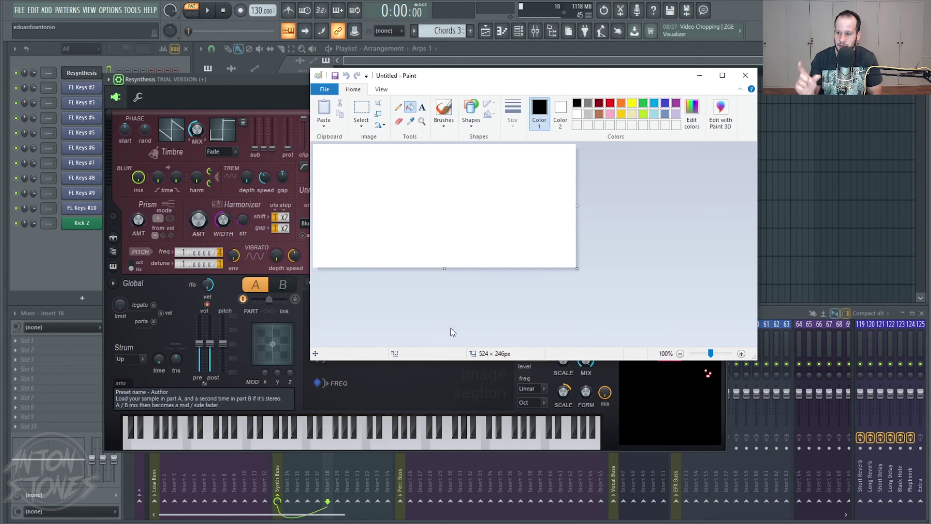
Fill the blank canvas with black and choose the Text tool
left_click(468, 176)
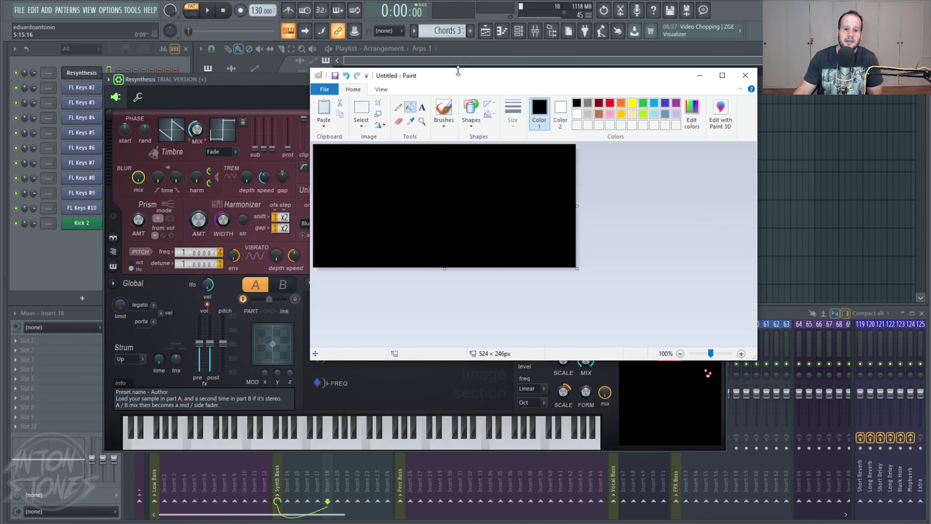
left_click_drag(456, 75, 472, 111)
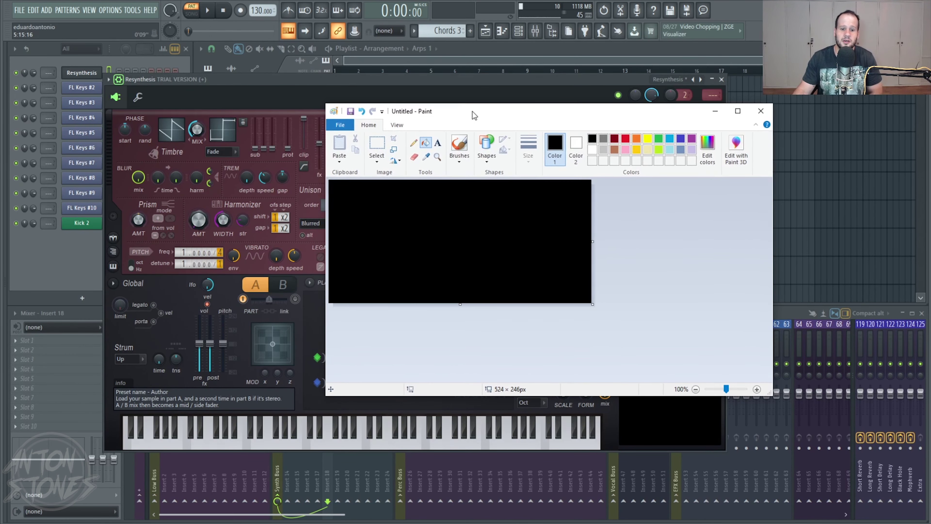
left_click(440, 145)
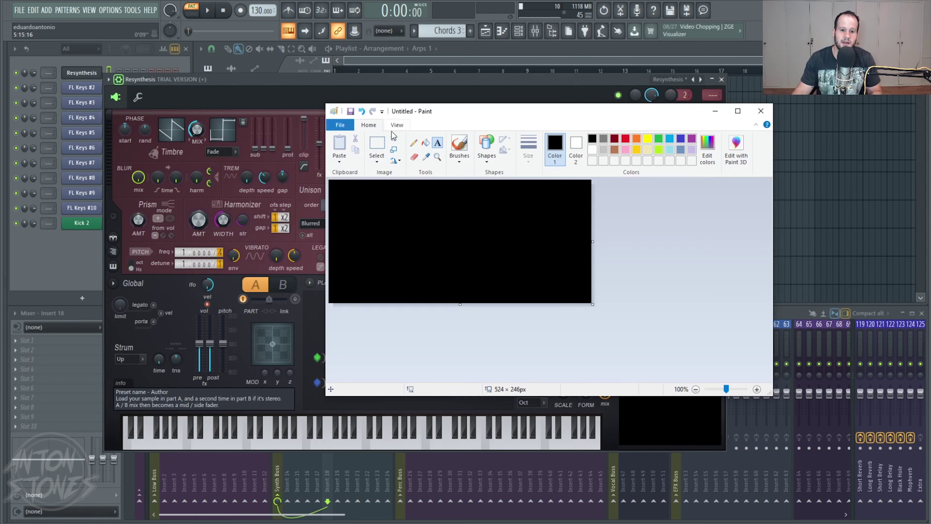
Check the canvas dimensions in pixels without resizing the image
left_click(394, 149)
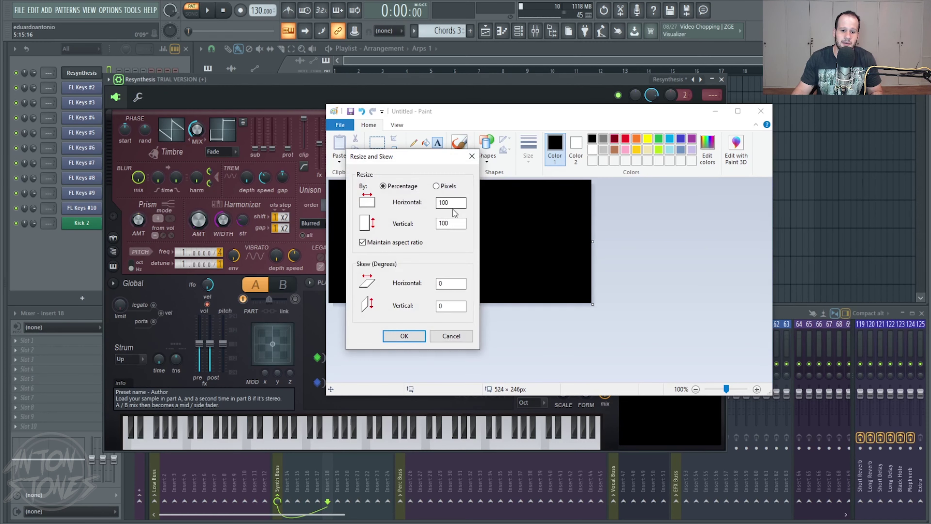
left_click(436, 186)
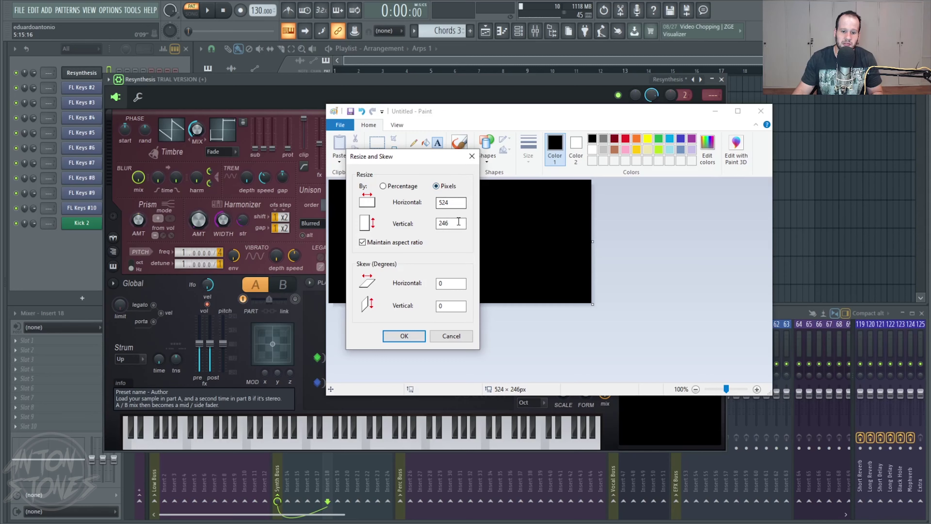
left_click(471, 157)
Add the white text "ANTON STONES BEATS" to the black canvas
left_click(397, 198)
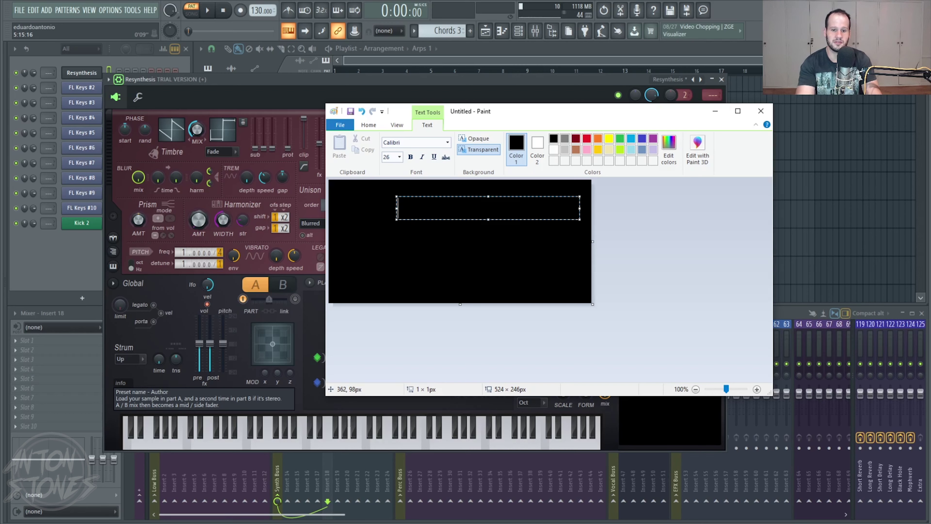
left_click(553, 150)
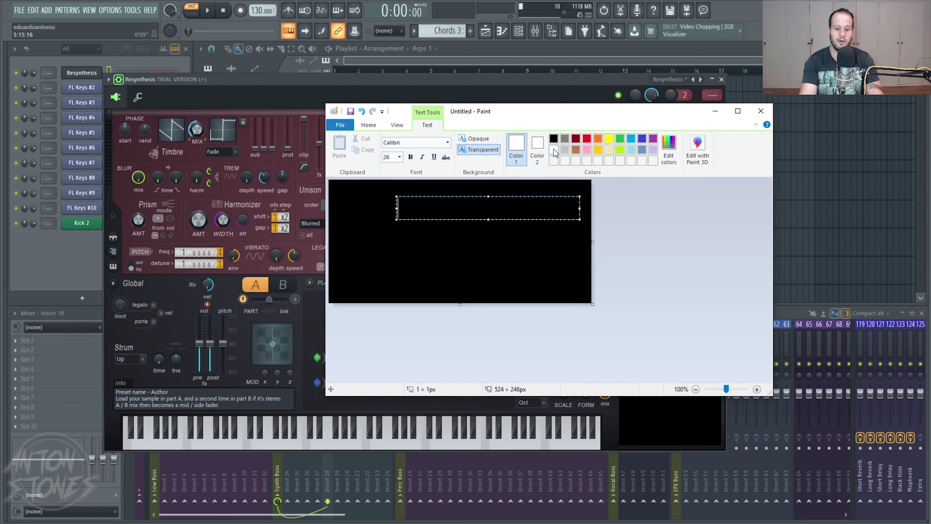
type("S")
type("ANTON STONES")
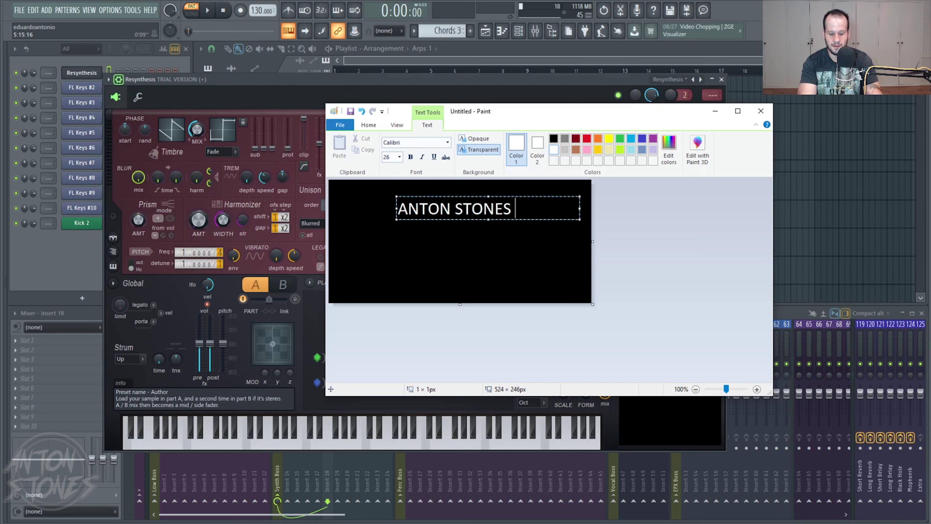
type(" BEATS")
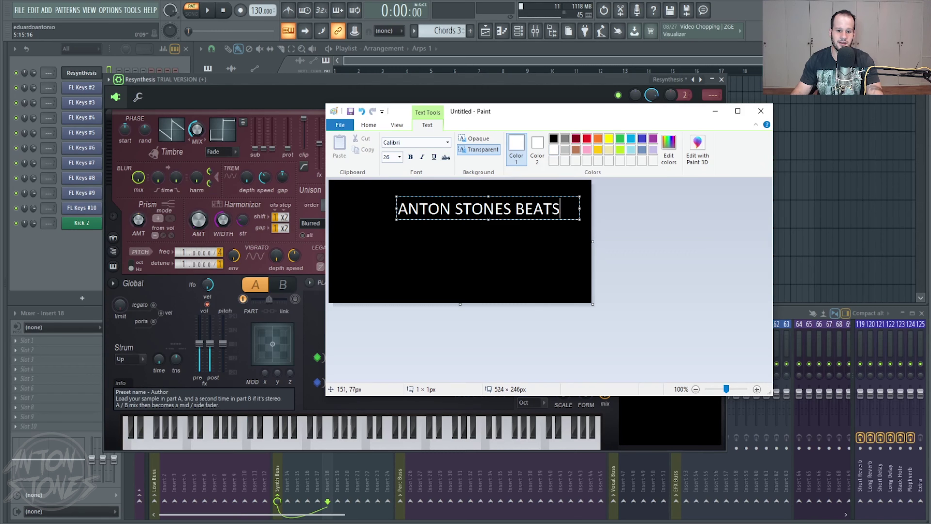
Widen the text box slightly, move it up to the canvas's upper edge and apply the text
mouse_move(396, 219)
left_mouse_down()
mouse_move(435, 219)
mouse_move(392, 219)
left_mouse_up()
left_click(478, 208)
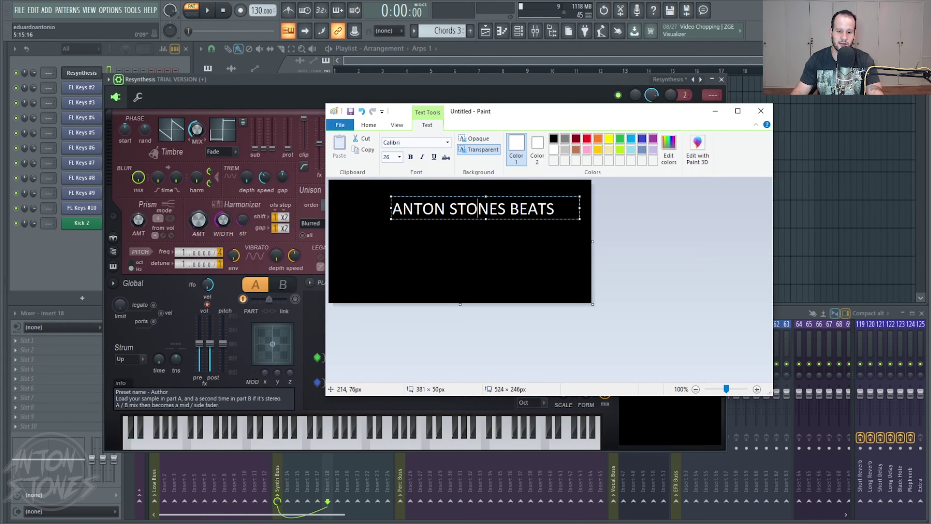
mouse_move(475, 196)
left_mouse_down()
mouse_move(439, 180)
mouse_move(443, 276)
mouse_move(445, 180)
left_mouse_up()
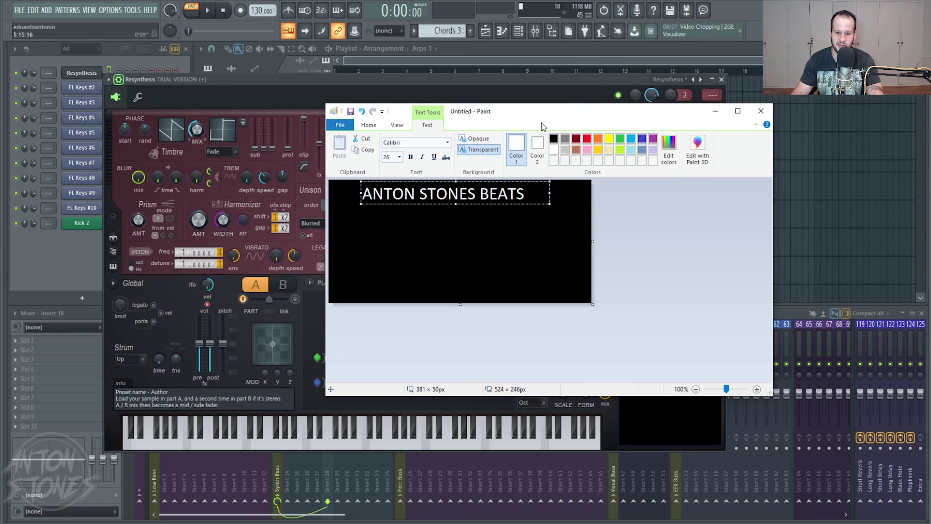
left_click(575, 293)
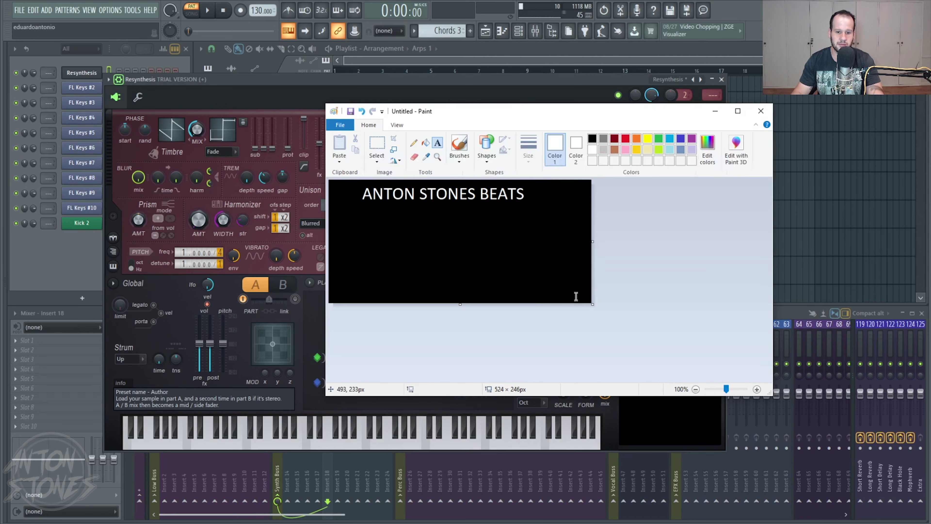
Save the picture as a PNG named ANTON BEATS on the Desktop
left_click(339, 127)
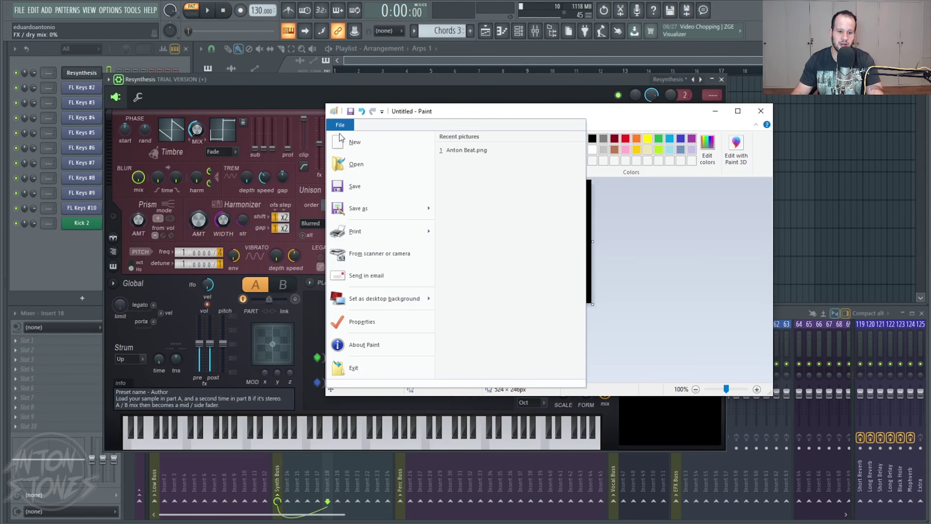
left_click(373, 191)
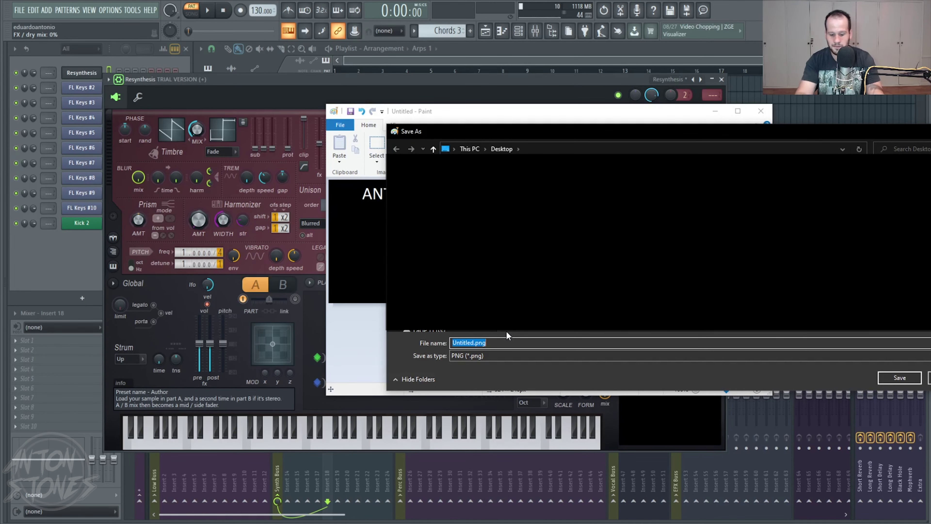
type("ANTON ")
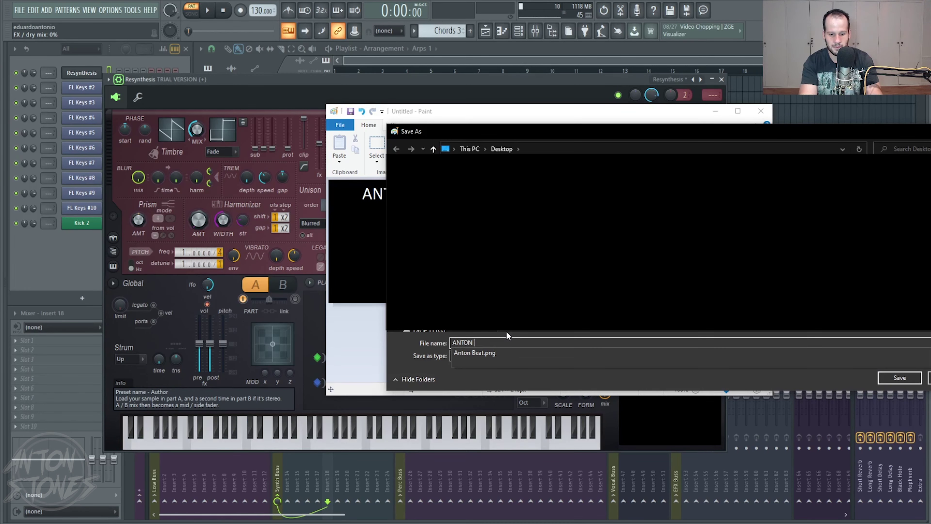
type("BEATS")
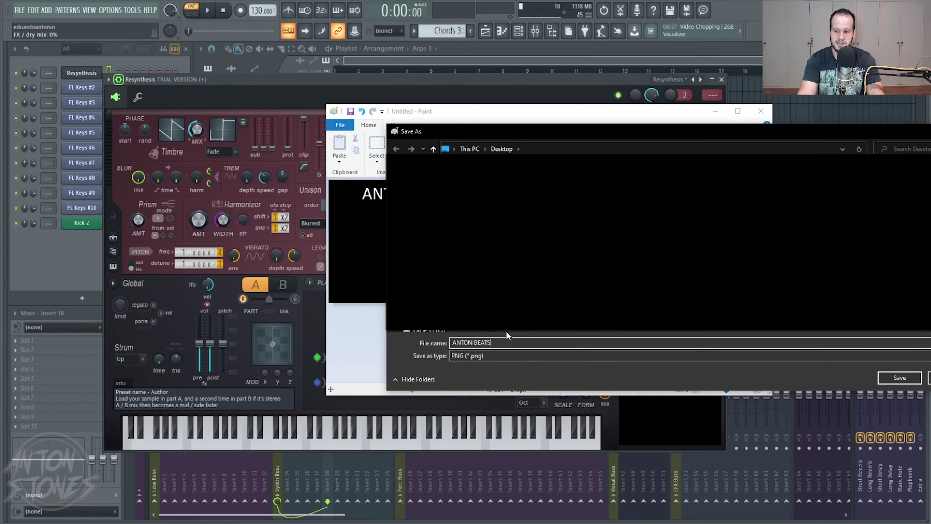
key("Return")
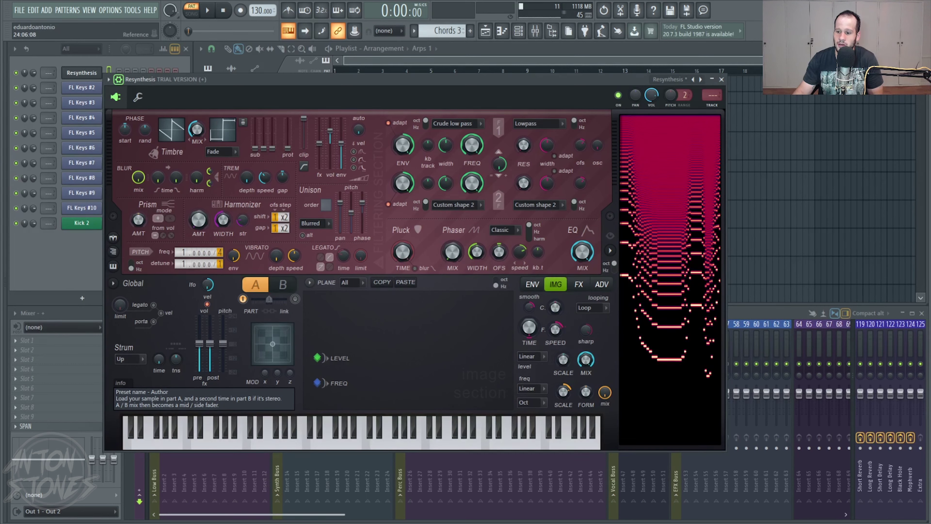
Load the saved text picture into the synth's image section and move the image start time to just before the text
left_click_drag(378, 362, 377, 364)
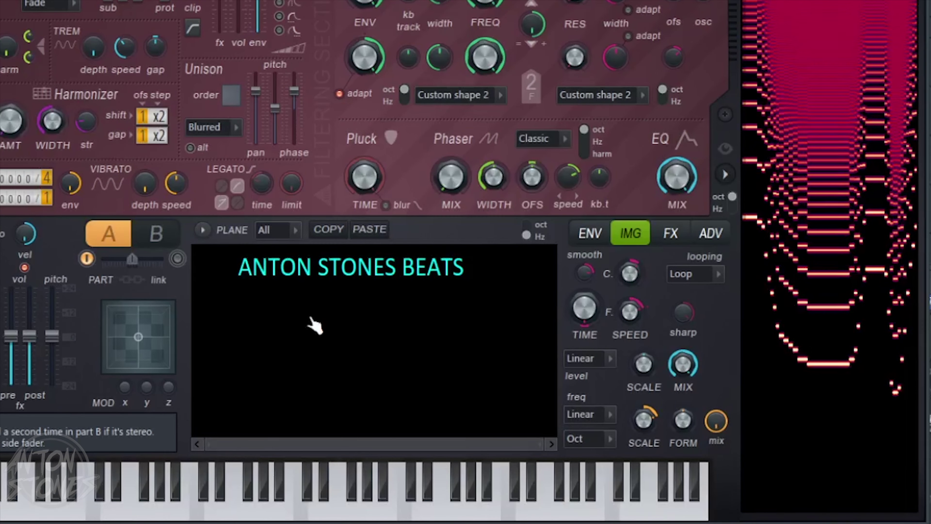
left_click_drag(577, 313, 577, 325)
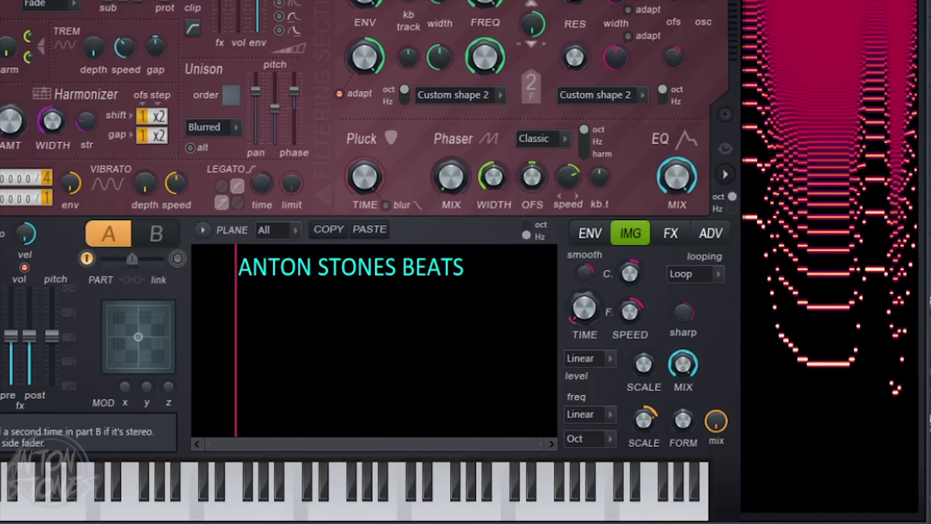
left_click_drag(577, 313, 577, 322)
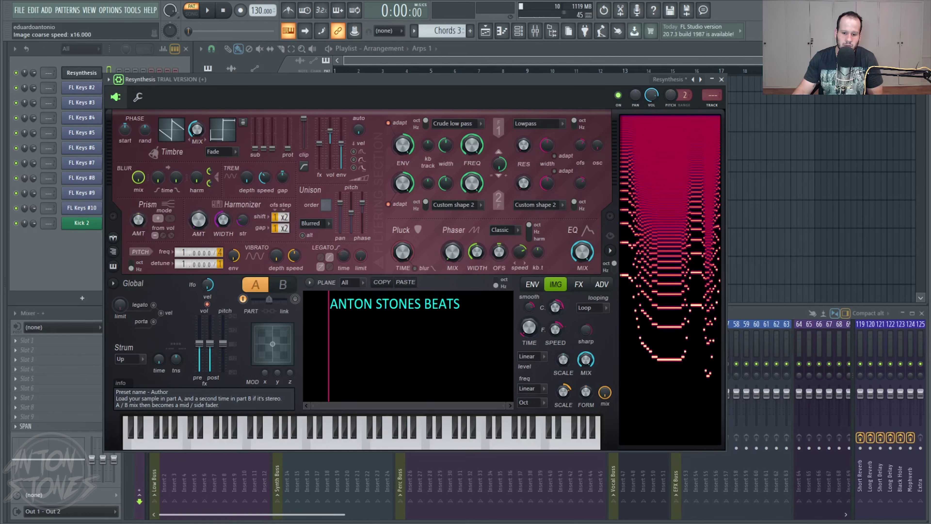
Play several low notes to preview the image in the spectral display and adjust the image speed
left_click(322, 439)
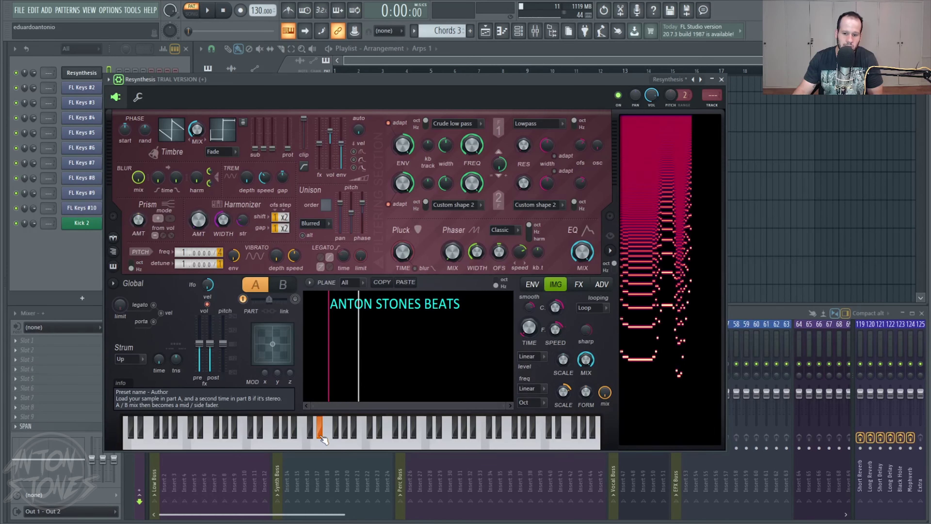
left_click(299, 444)
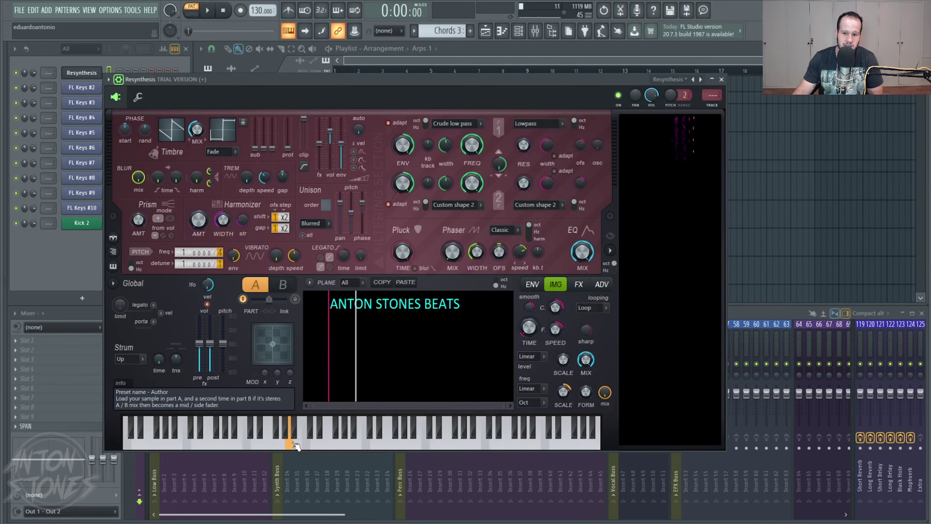
left_click(276, 445)
left_click_drag(277, 446, 311, 432)
left_click_drag(555, 327, 555, 325)
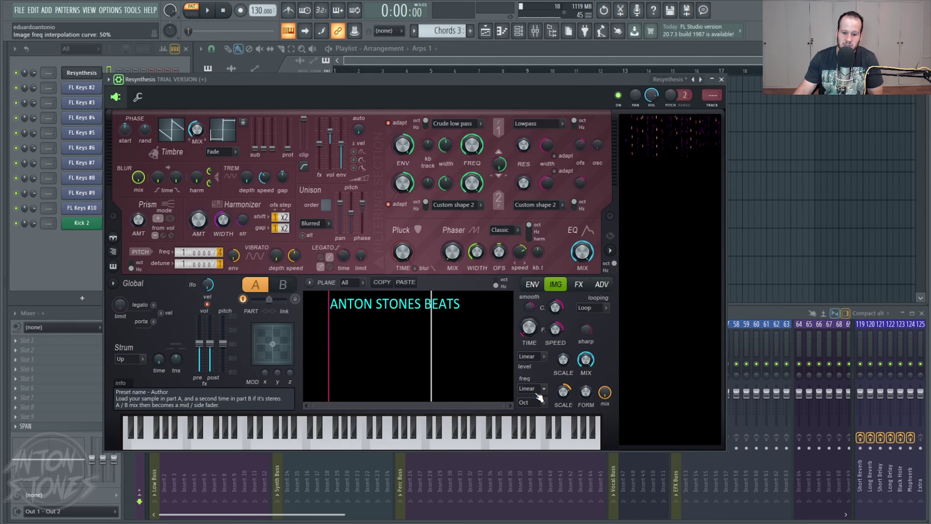
Change the image frequency scale unit to Hz and play a low note to preview the text in the spectral display
left_click(538, 402)
left_click(534, 423)
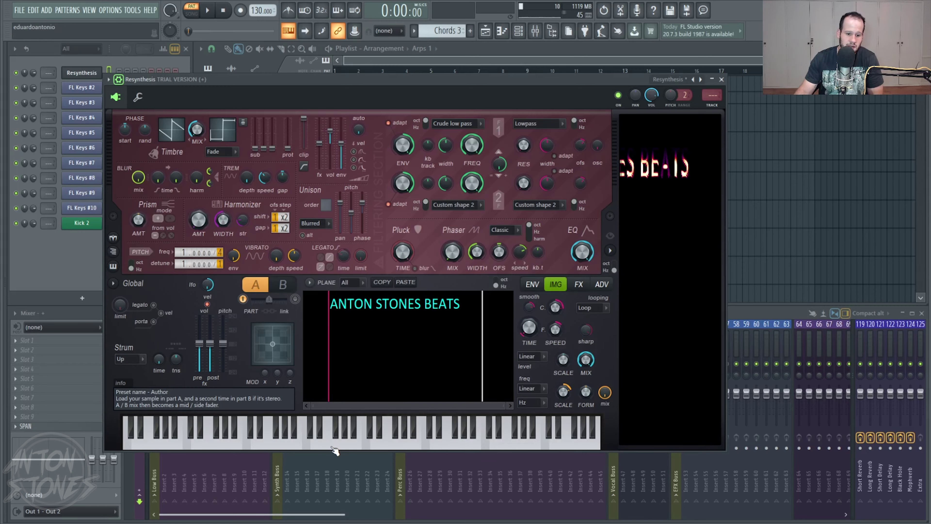
left_click(307, 442)
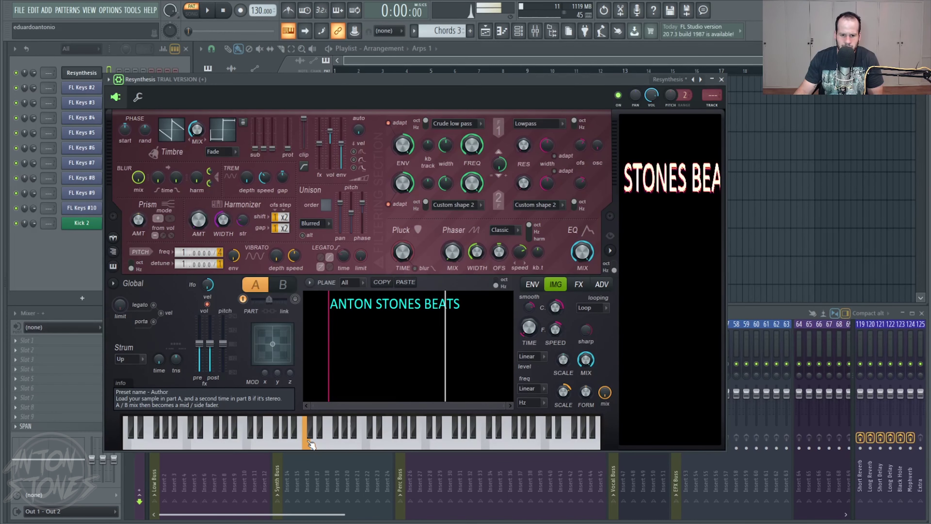
Lower the synth's channel volume to 5% and play low notes to preview the text in the spectral display
left_click_drag(310, 443, 608, 360)
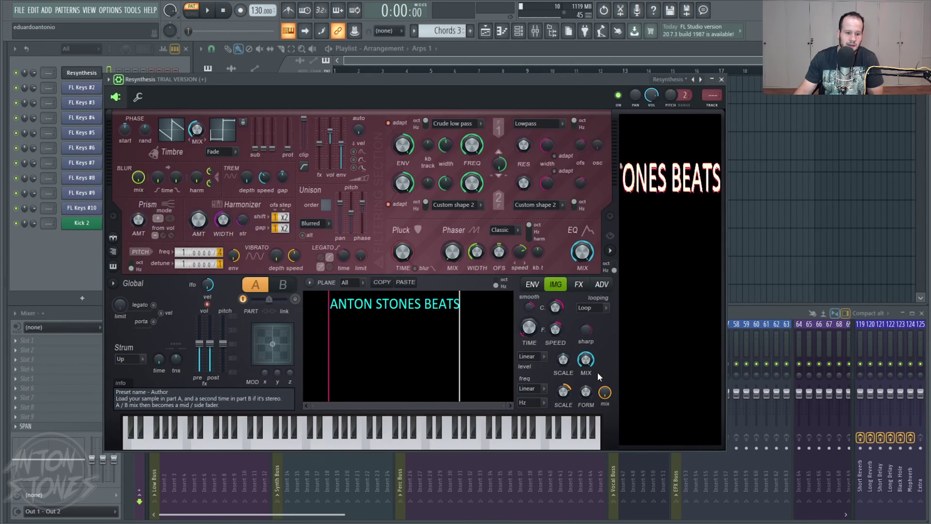
left_click_drag(651, 95, 650, 123)
left_click(307, 443)
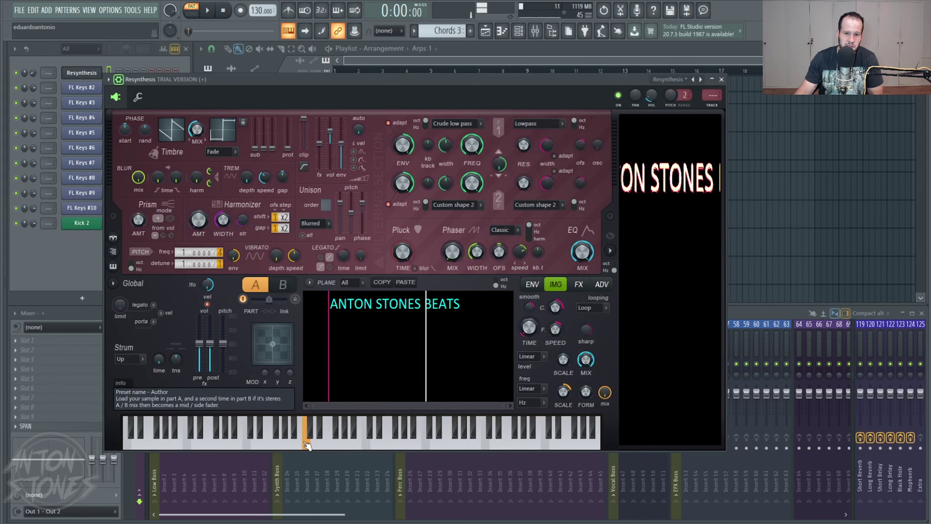
left_click_drag(651, 95, 651, 110)
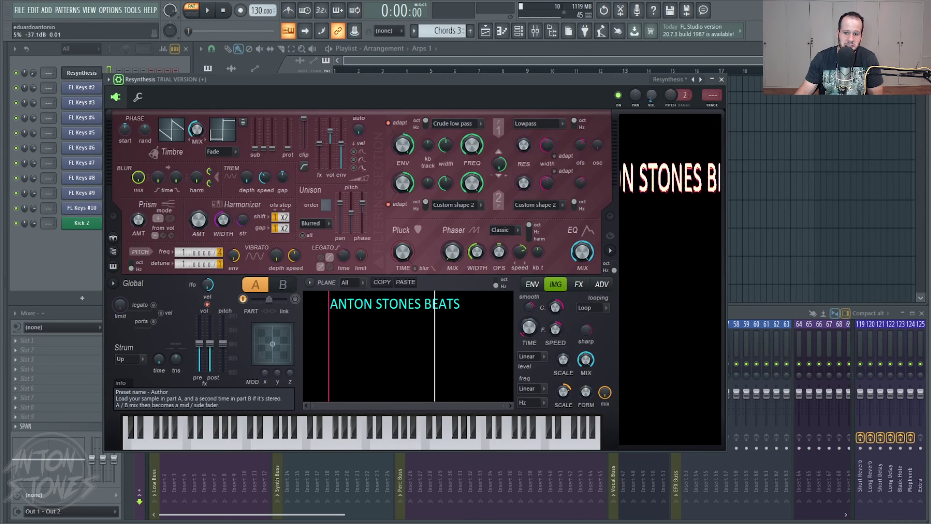
left_click(343, 446)
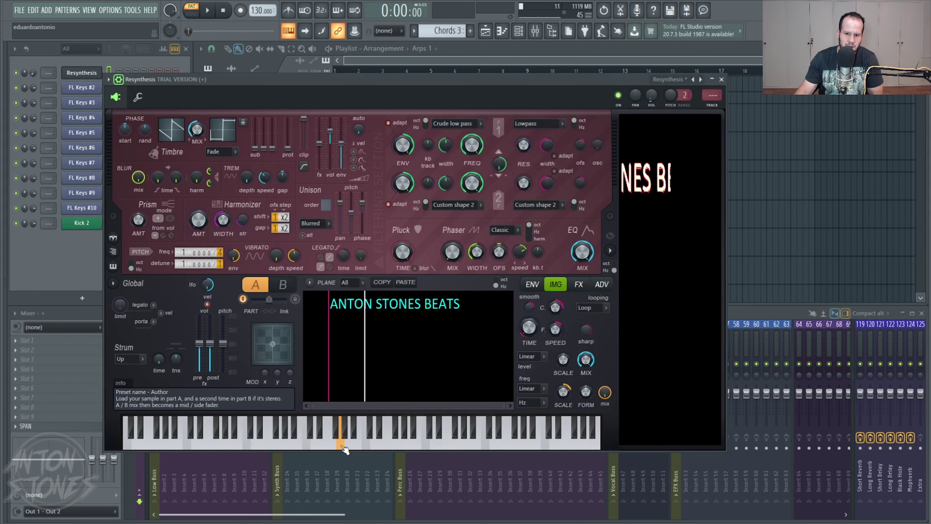
left_click_drag(345, 449, 313, 448)
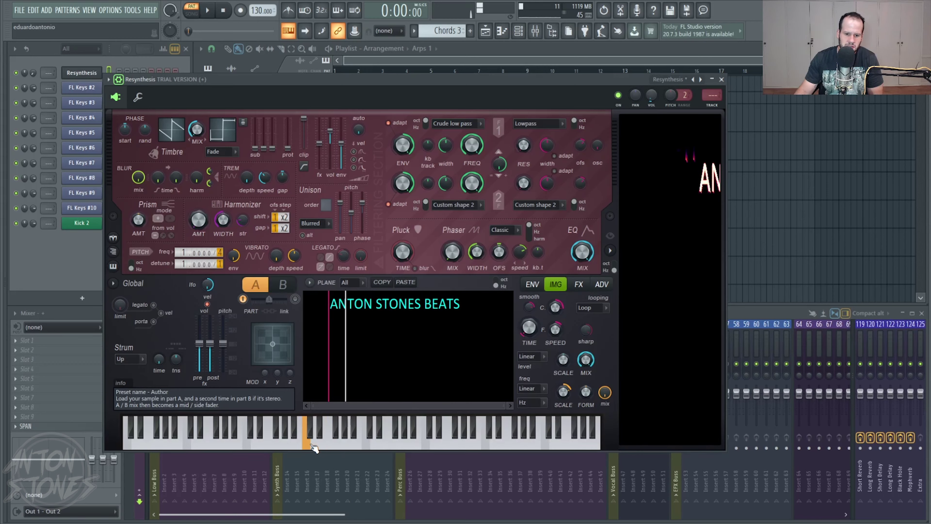
left_click_drag(314, 447, 315, 447)
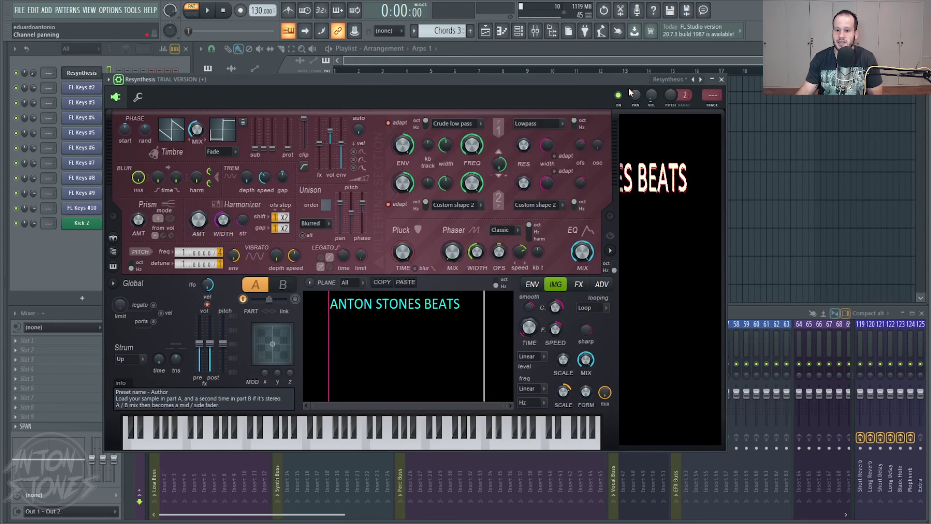
Minimize the synth window and load Edison into the first effect slot of the master mixer track
left_click(717, 80)
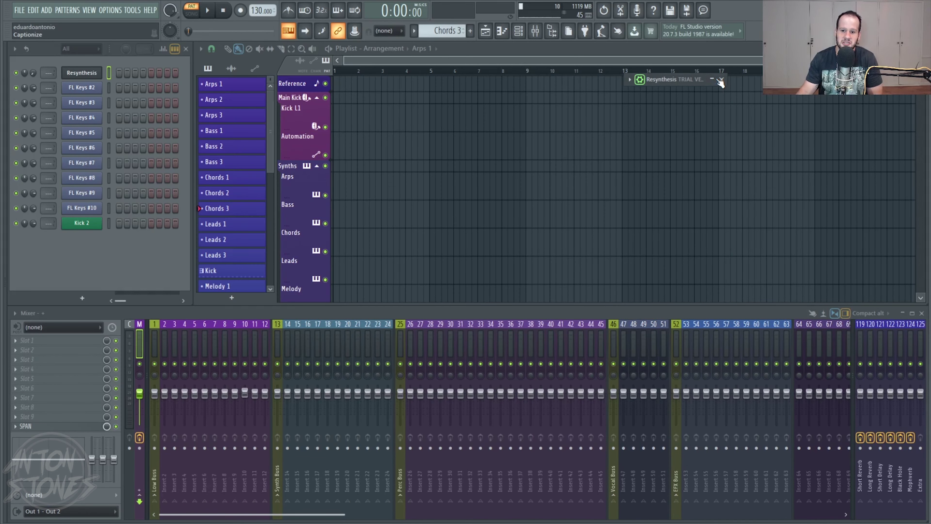
left_click_drag(678, 83, 669, 67)
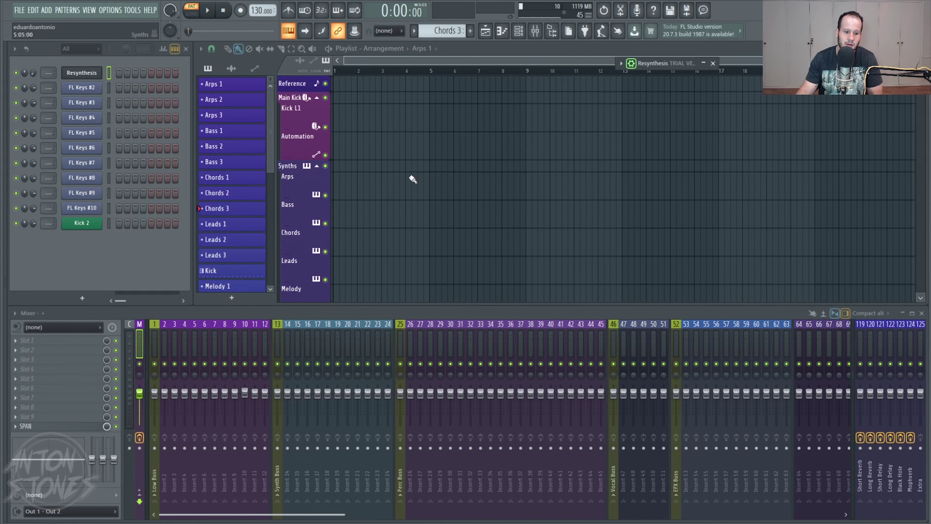
left_click(31, 345)
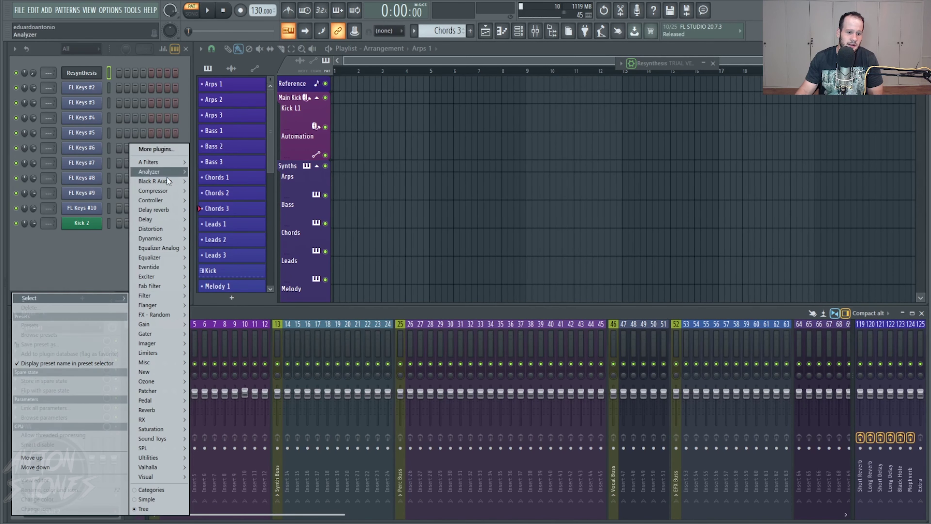
left_click(161, 149)
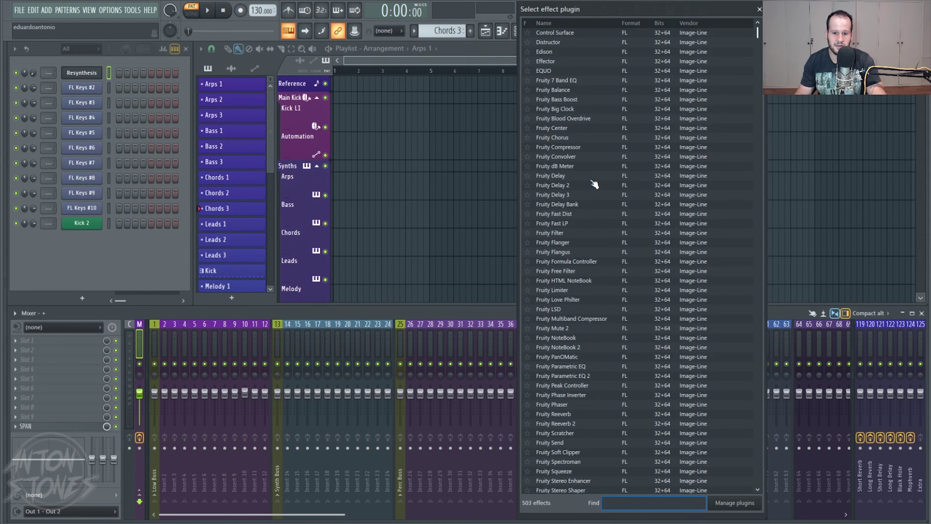
double_click(601, 51)
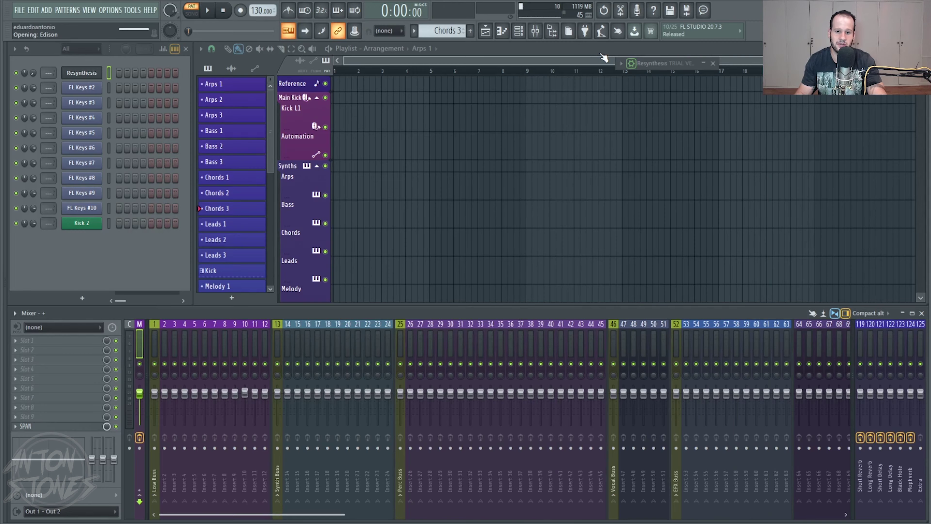
left_click_drag(643, 160, 482, 125)
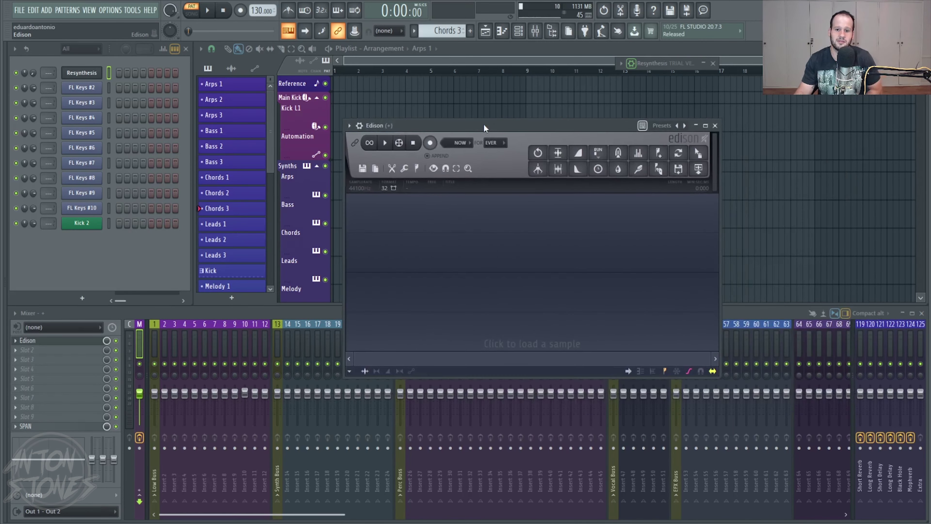
Restore the synth window, set Edison to record on input and place Edison beside the synth's image display
left_click(659, 63)
left_click_drag(675, 65, 146, 77)
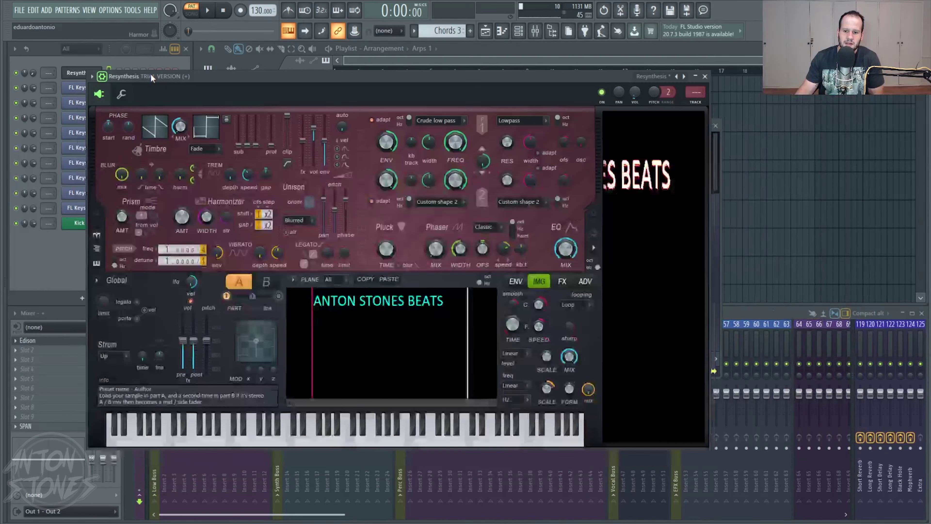
left_click(718, 217)
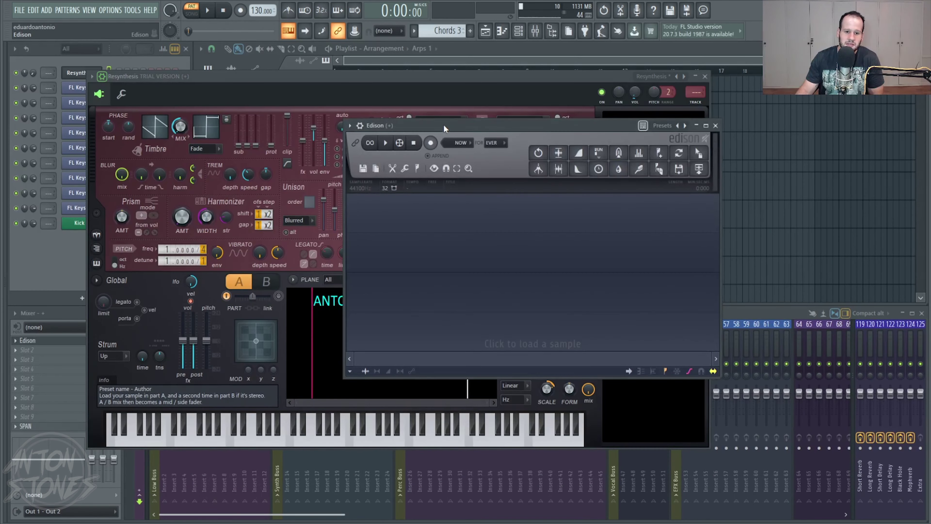
left_click_drag(443, 126, 449, 146)
left_click(470, 162)
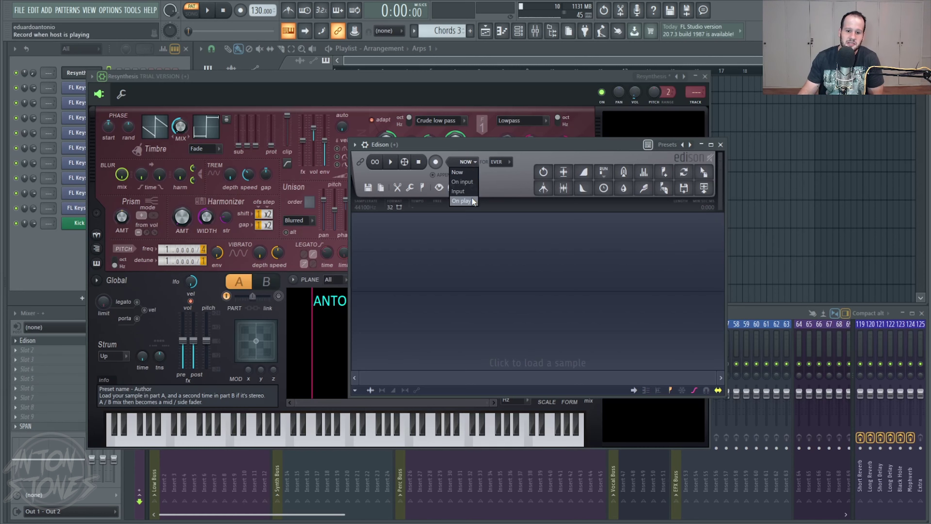
left_click(472, 183)
left_click_drag(476, 150, 646, 167)
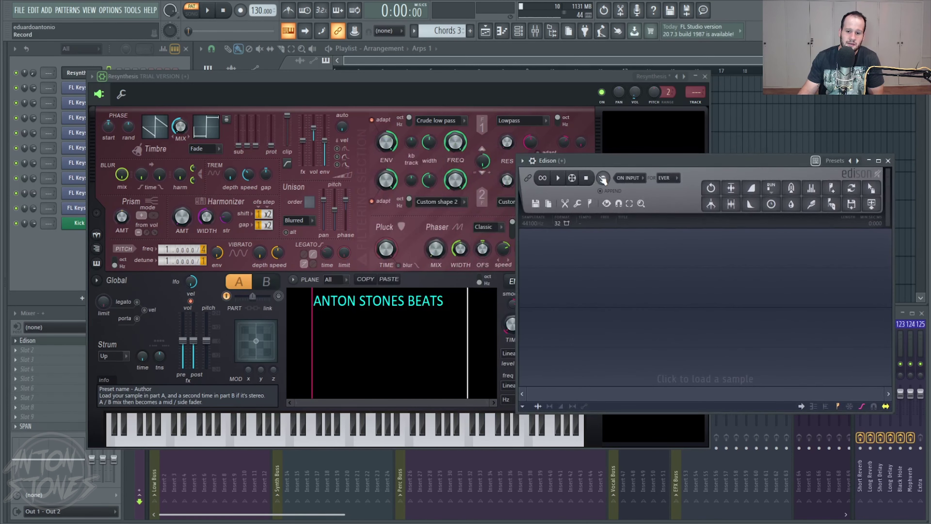
Record two passes of the image sound into Edison by playing a low synth note twice, and stop recording
left_click(421, 84)
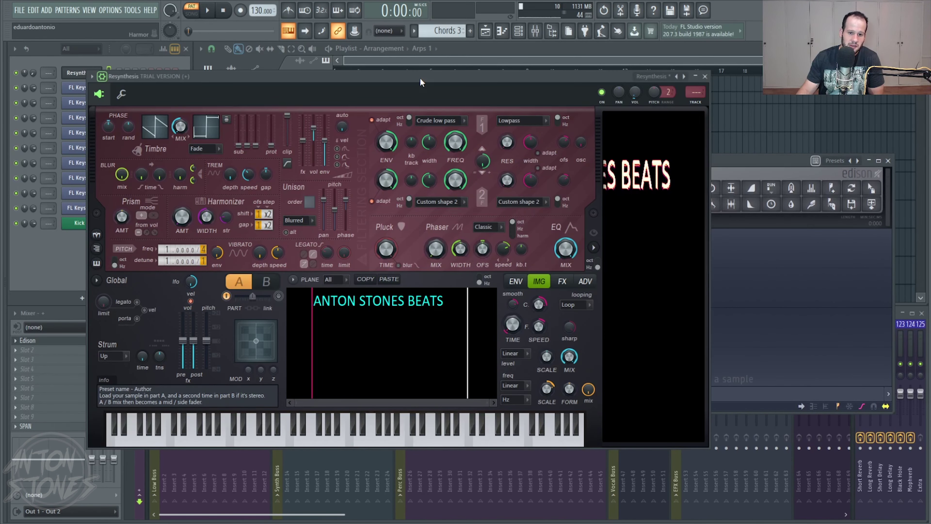
left_click(299, 442)
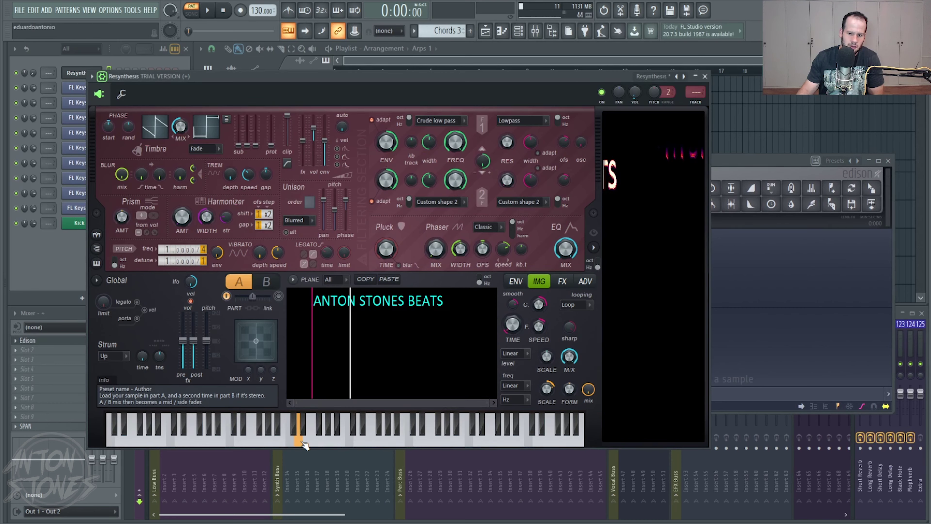
left_click(295, 444)
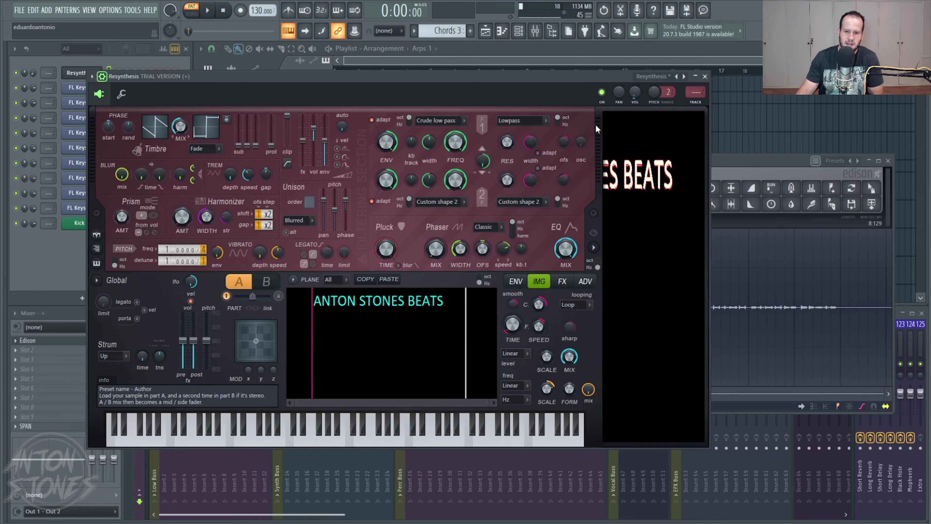
left_click(603, 177)
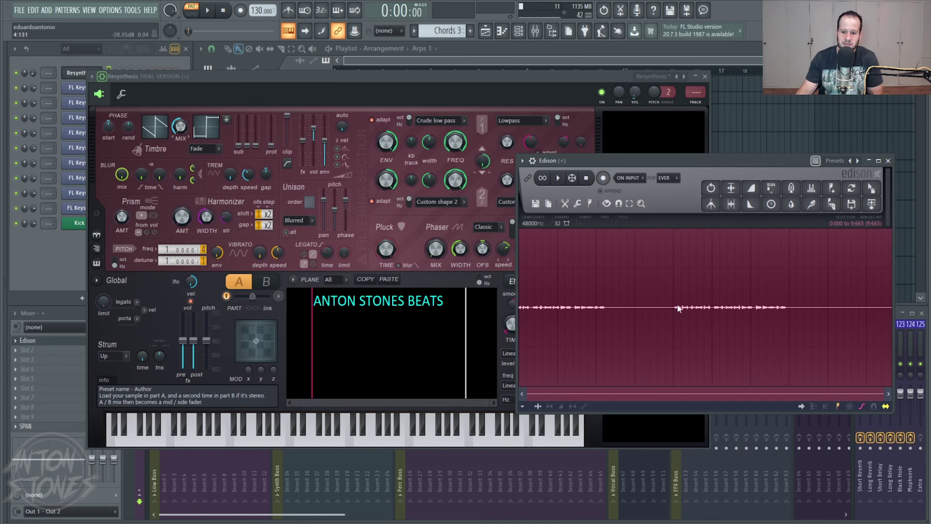
Select the second recorded pass in Edison, about 3 seconds long, and trim the recording to that selection
left_click_drag(805, 308, 788, 312)
right_click(709, 301)
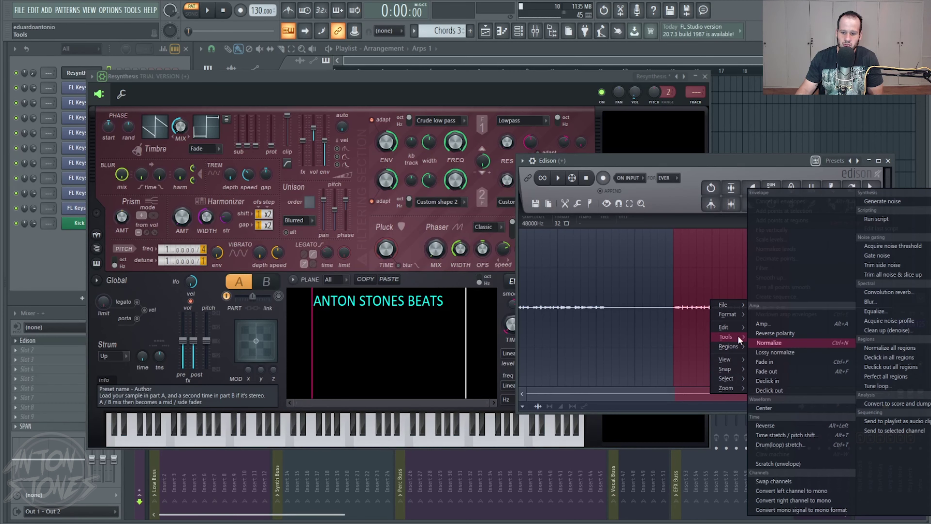
mouse_move(734, 328)
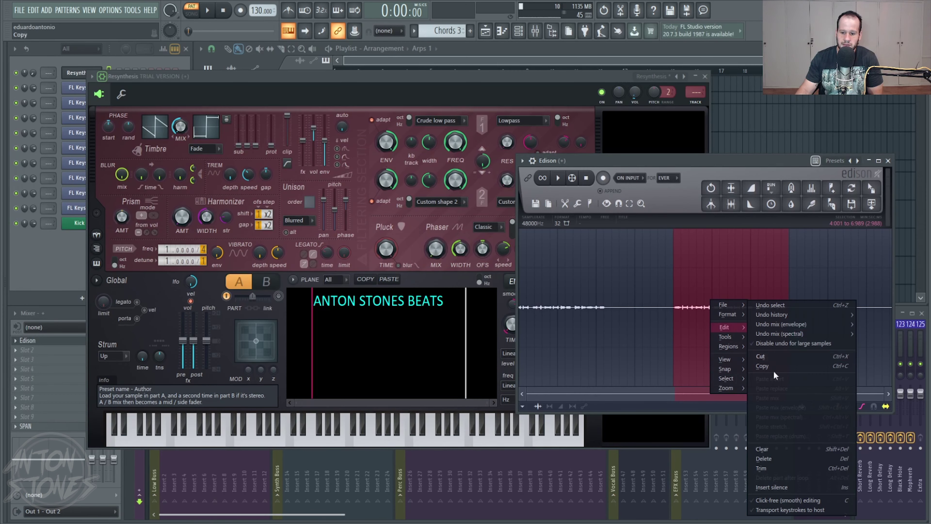
left_click(782, 468)
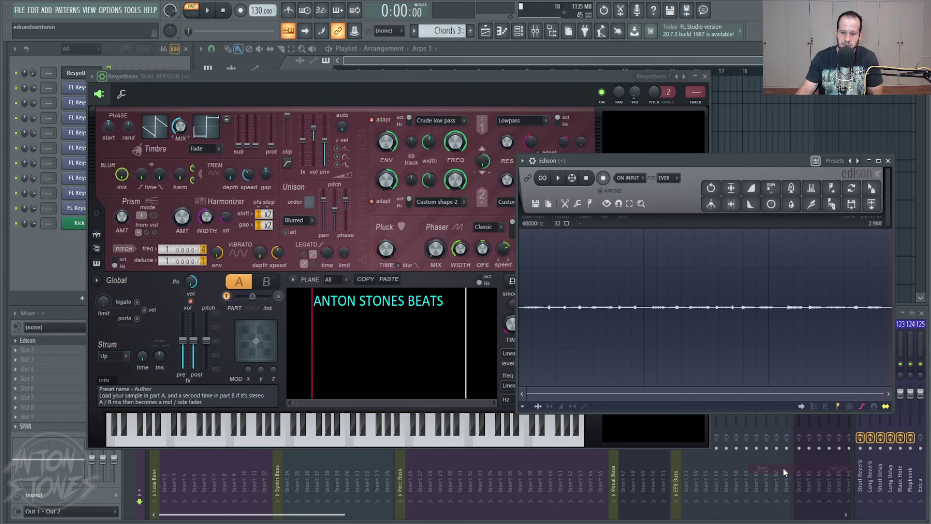
right_click(634, 271)
mouse_move(644, 278)
left_click(700, 174)
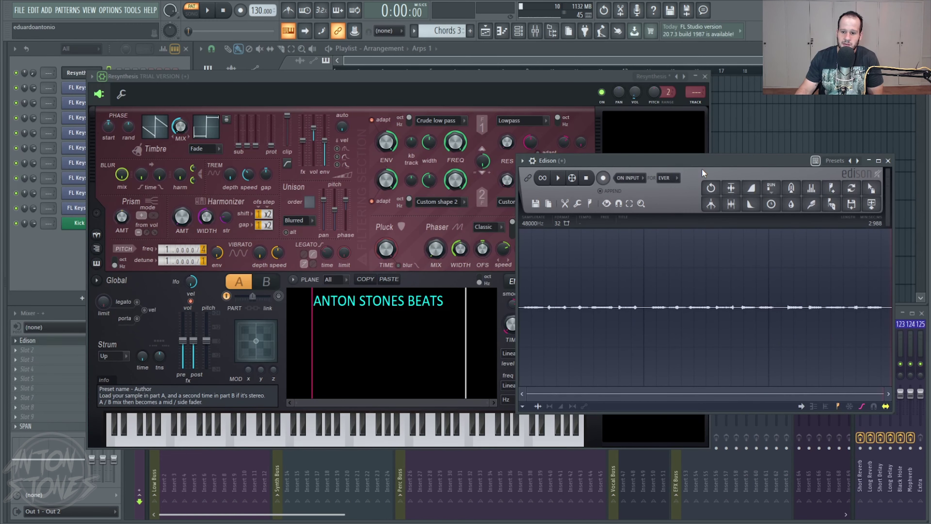
Minimize the synth window and place the trimmed Edison sample in the playlist at bar 5 on the Kick L1 track
left_click(695, 76)
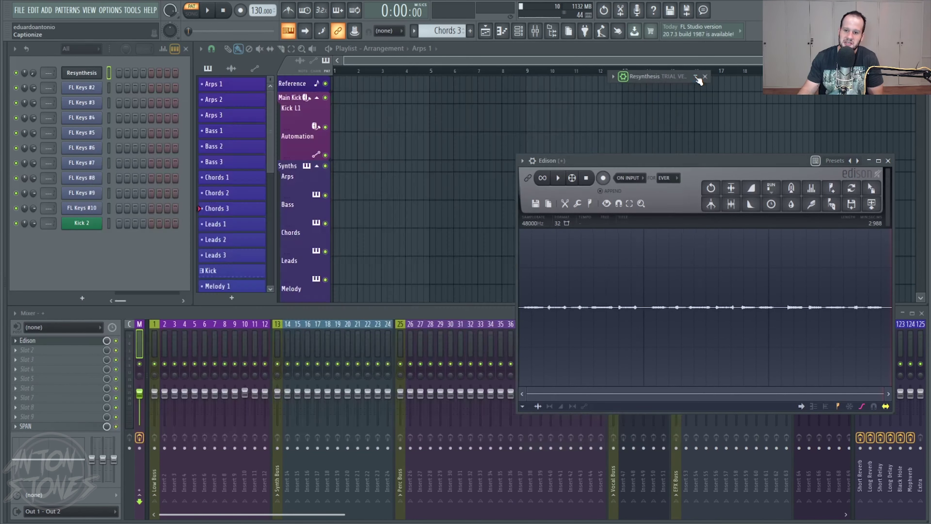
left_click_drag(708, 161, 716, 134)
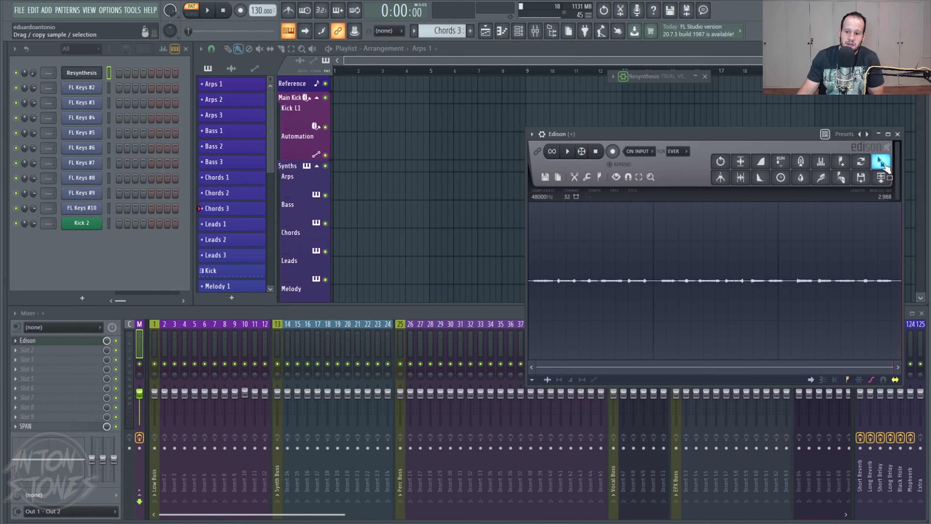
left_click_drag(881, 162, 429, 111)
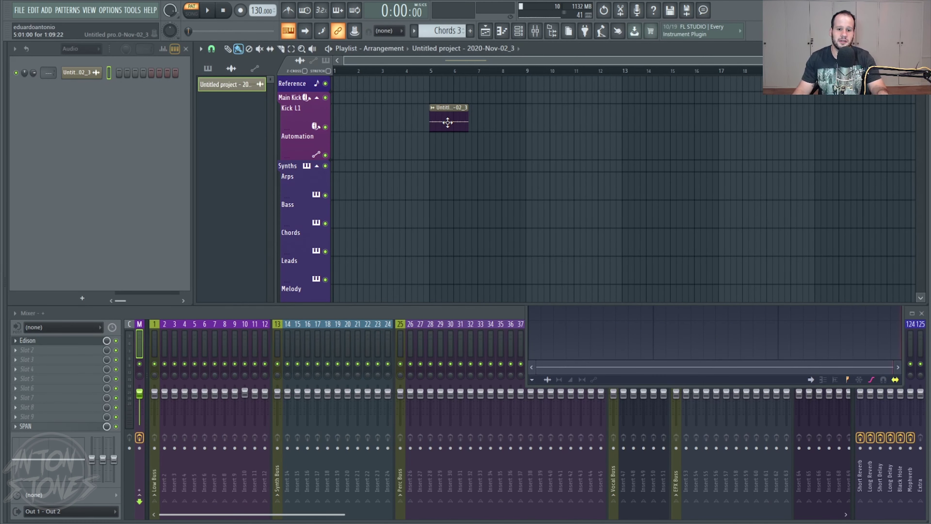
Open the audio clip's channel settings, switch its waveform to Spectrum view and close the settings window
scroll(447, 122, "up", 6)
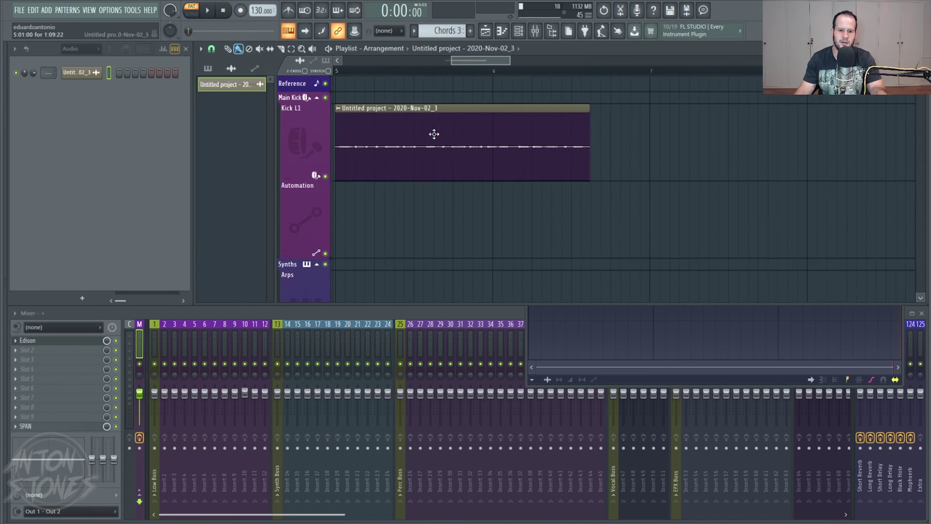
scroll(433, 135, "up", 3)
double_click(586, 172)
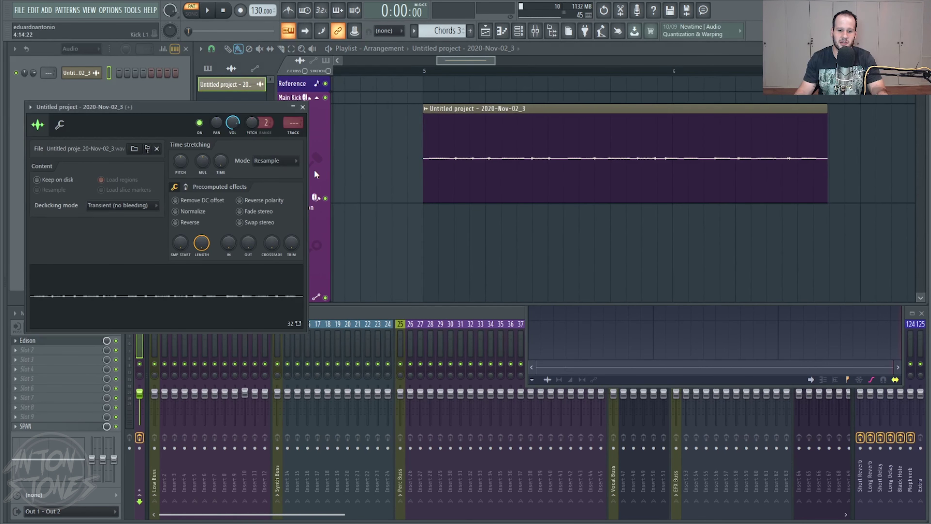
left_click_drag(189, 110, 251, 110)
right_click(251, 296)
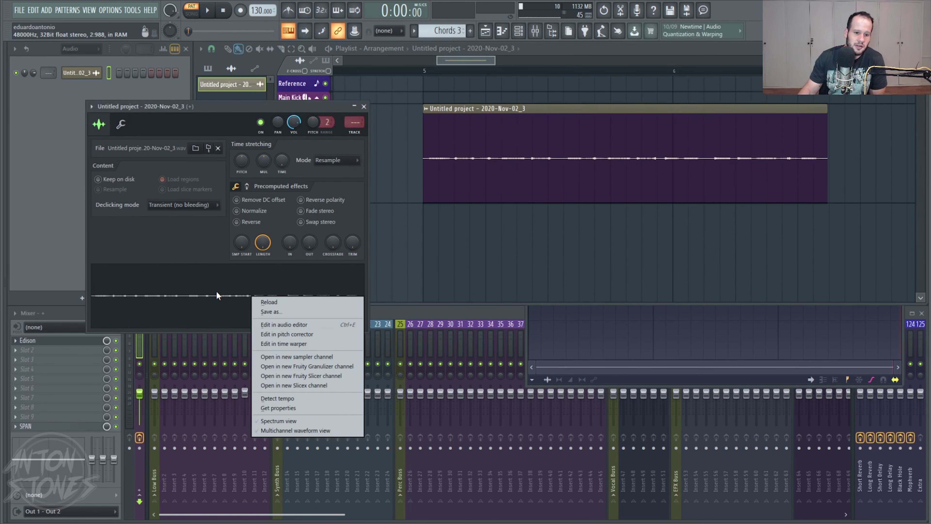
left_click(289, 420)
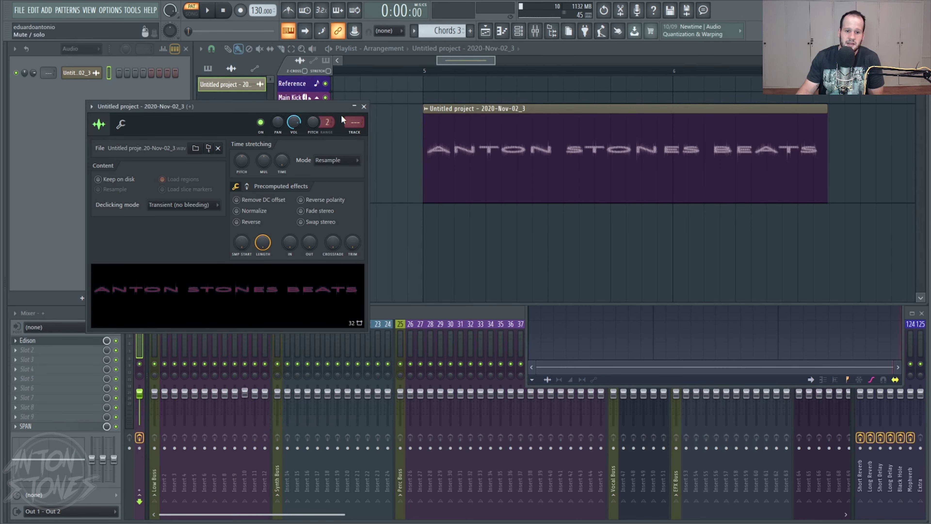
left_click(363, 107)
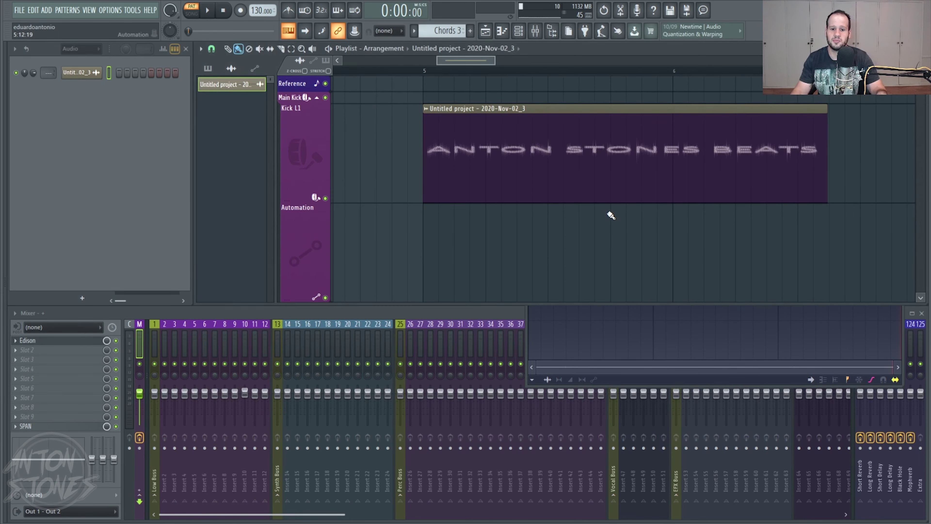
Bring the Edison window back in front of the playlist and mixer
scroll(611, 215, "down", 6)
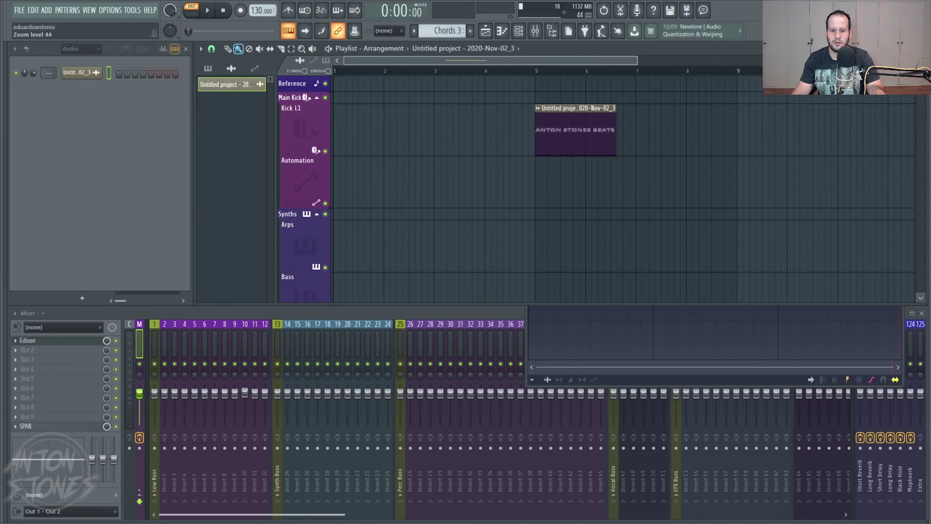
scroll(592, 259, "down", 3)
scroll(597, 184, "down", 3)
scroll(585, 178, "up", 3)
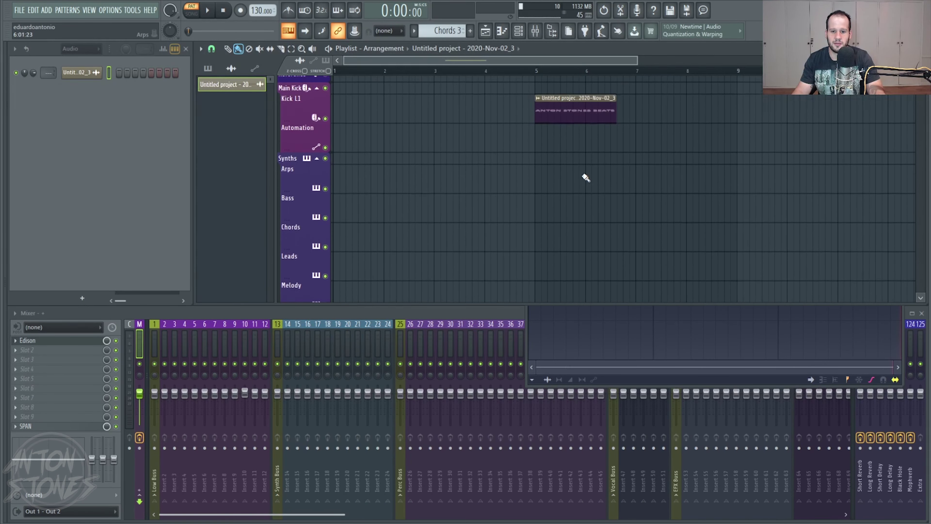
scroll(586, 178, "up", 1)
left_click_drag(530, 309, 530, 129)
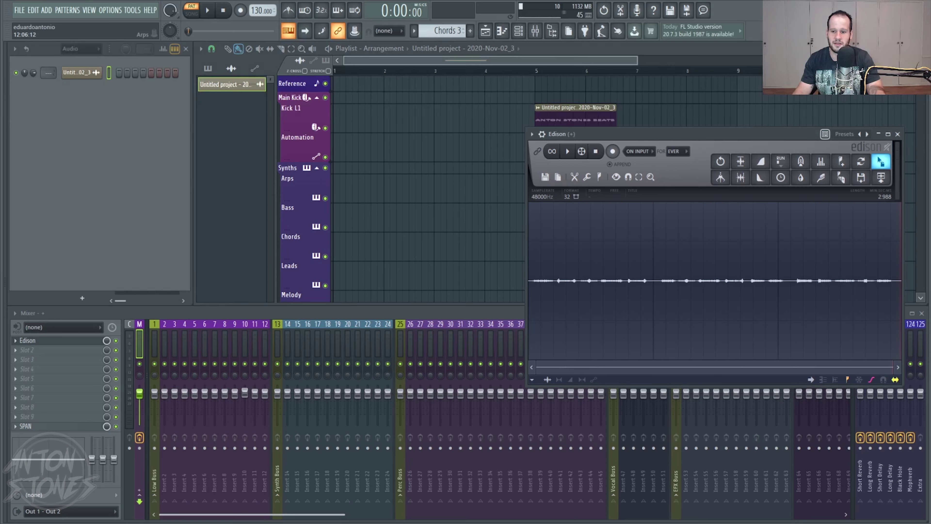
Import the BBL_90_lofi_piano_accusations_Am loop onto the Reference track at bar 1 and move the recorded clip to bar 2 on Kick L1
left_click(898, 135)
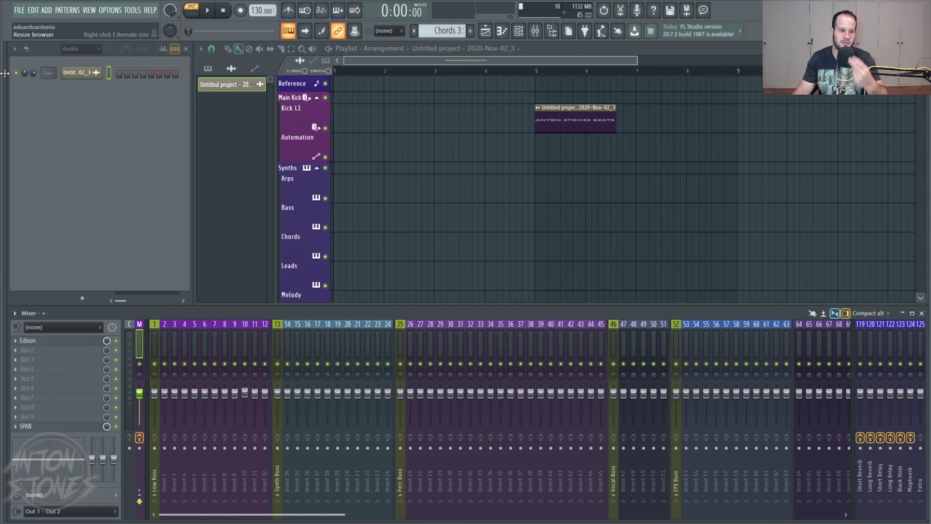
key("alt+Tab")
left_click_drag(483, 274, 210, 81)
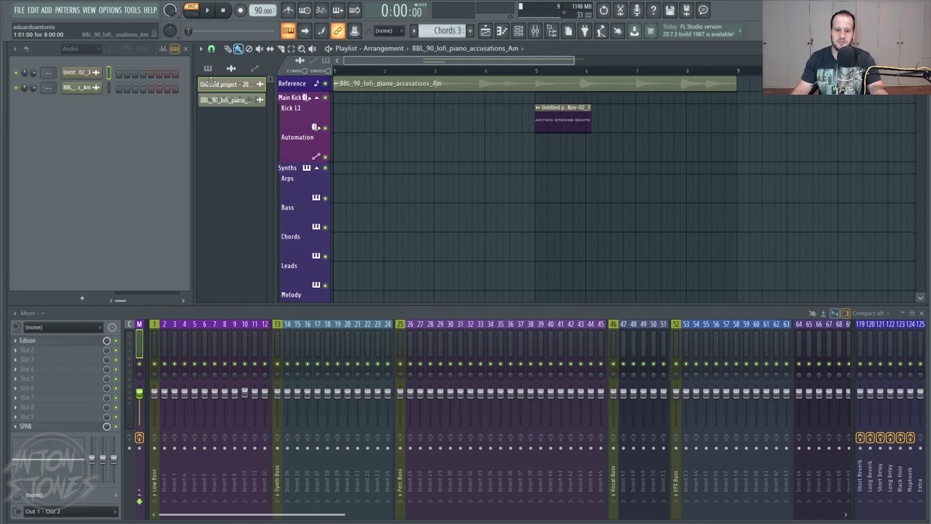
left_click_drag(550, 118, 418, 117)
Play the arrangement's opening bars twice to hear the recorded sound together with the piano loop
left_click(352, 69)
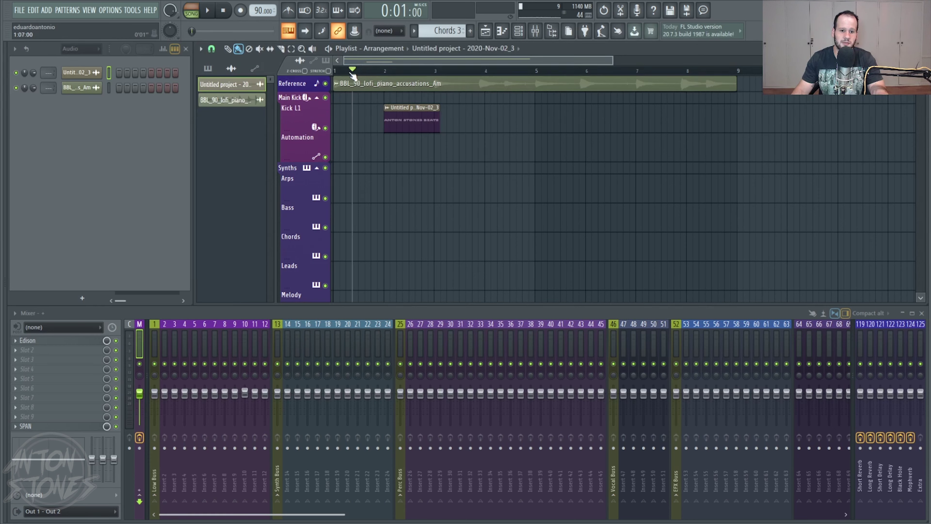
key("space")
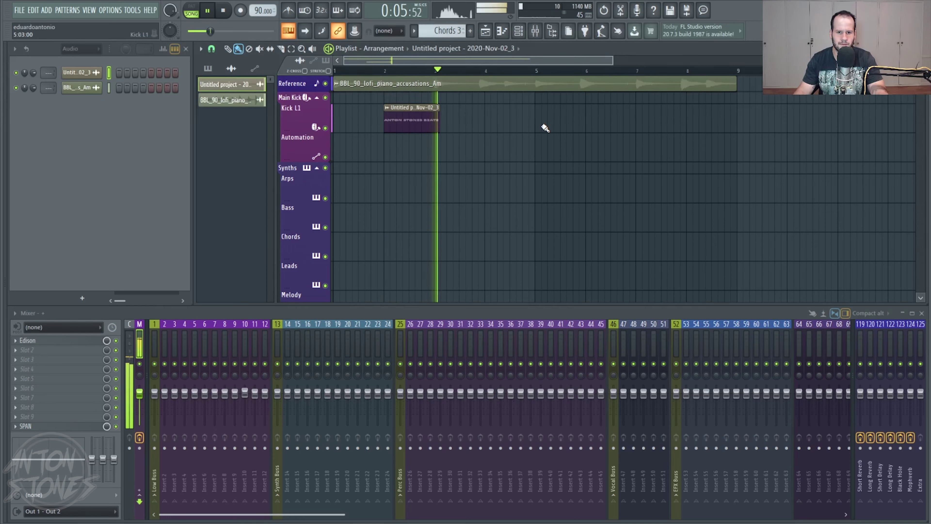
key("space")
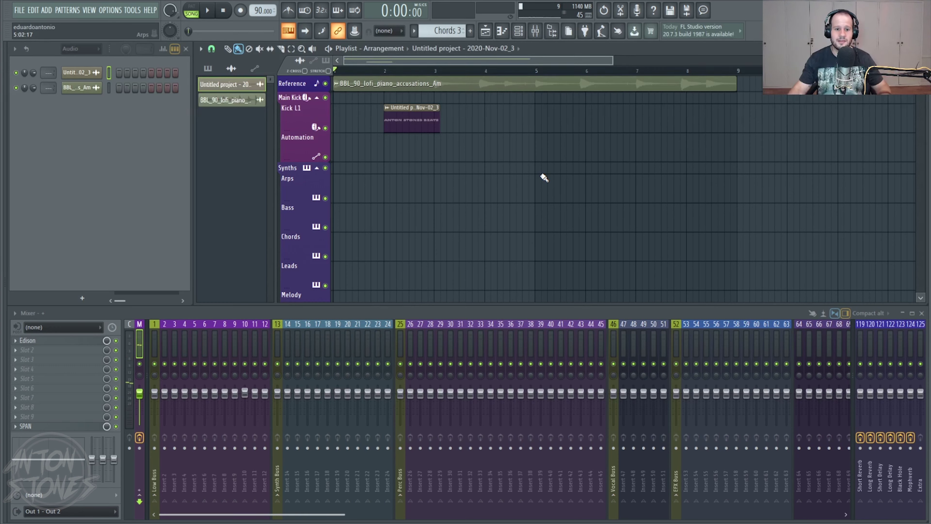
key("space")
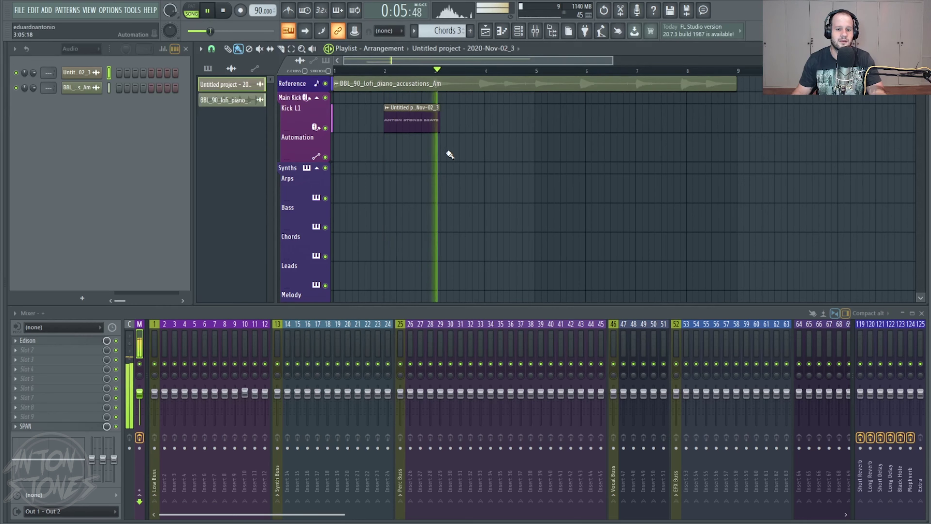
key("space")
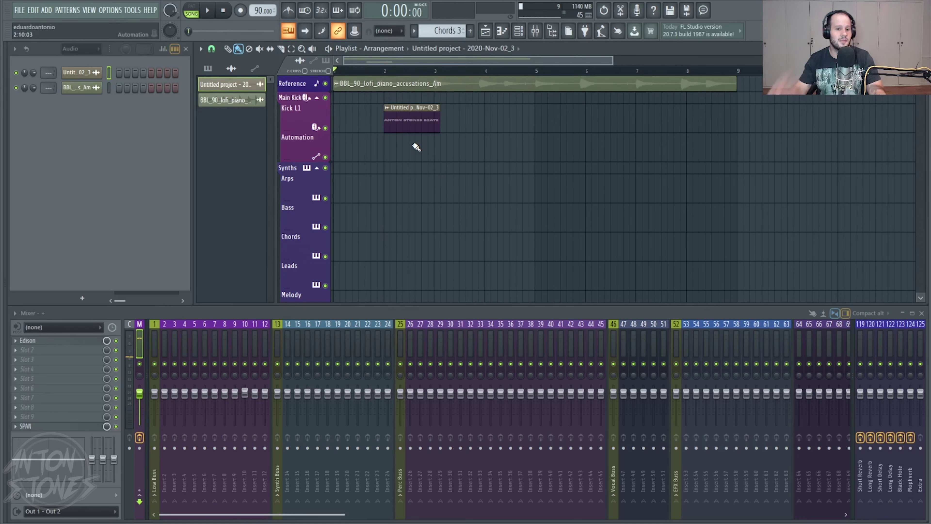
Select the playlist time range spanning the recorded clip from bar 2 and load Wave Candy in slot 6 of the master track
left_click_drag(384, 70, 442, 69)
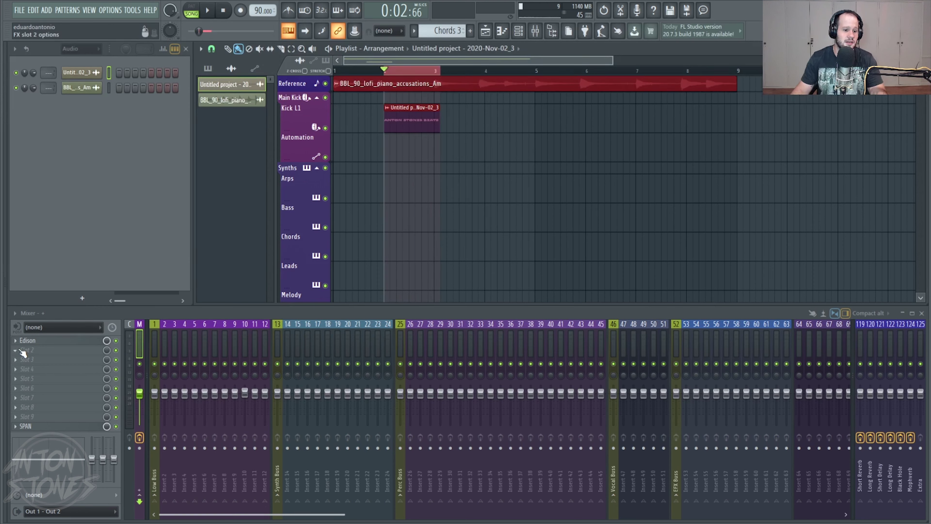
left_click(20, 392)
left_click(155, 149)
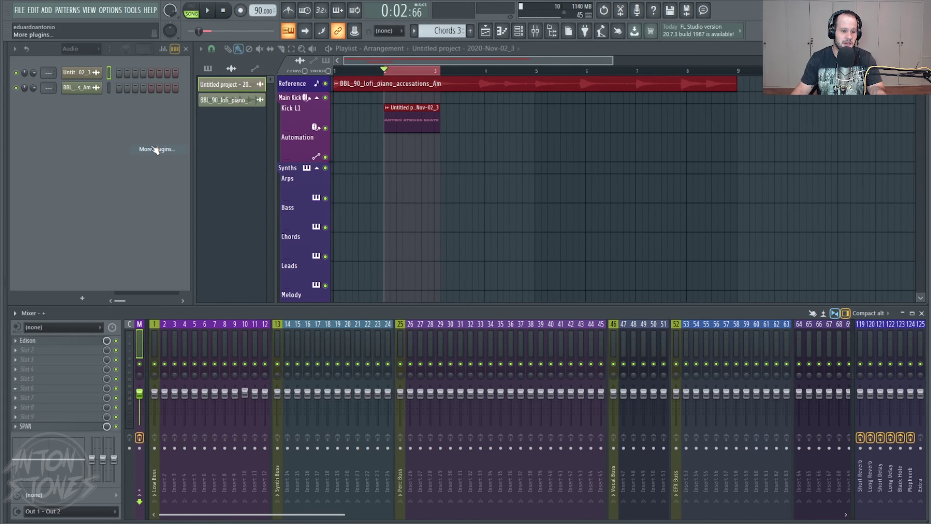
type("WAVE")
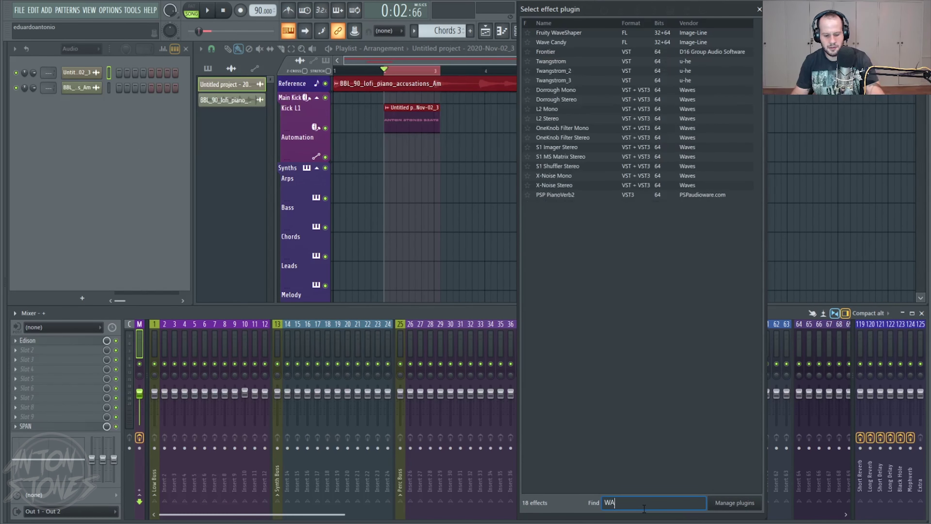
double_click(716, 42)
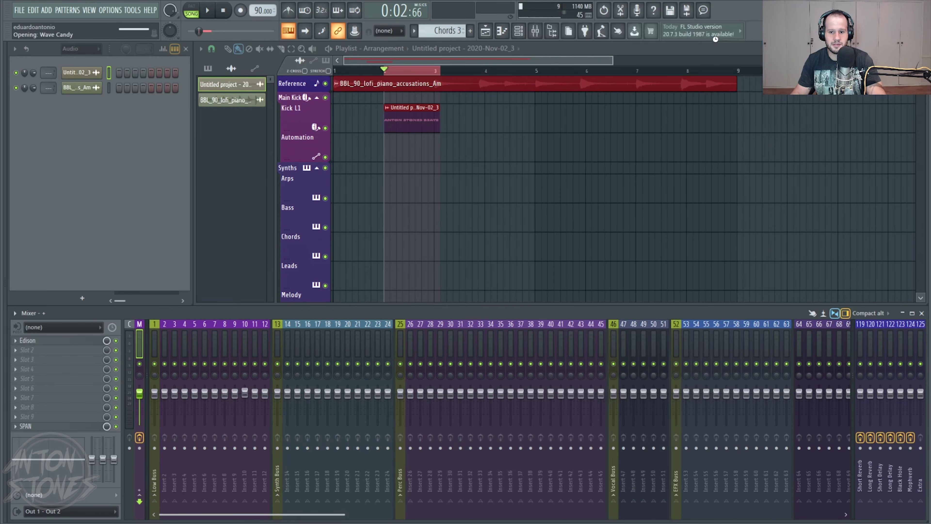
Switch Wave Candy to Spectrum mode, close its settings window and move the display clear of the playlist clips
right_click(361, 115)
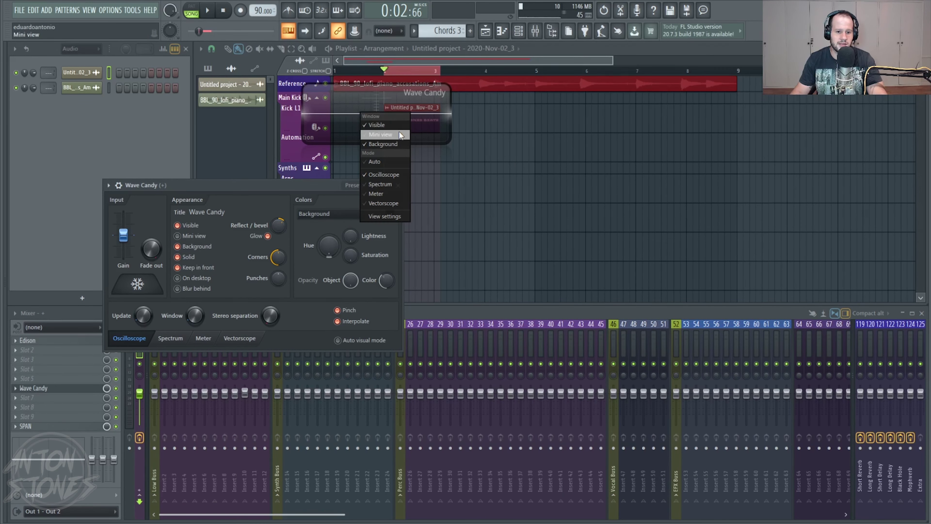
left_click(396, 184)
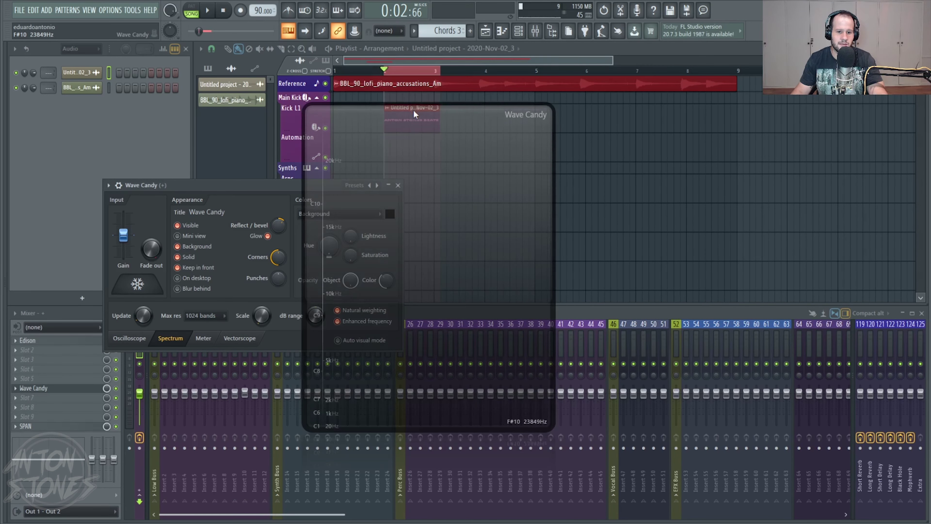
left_click_drag(410, 115, 534, 158)
left_click(397, 185)
left_click_drag(441, 161, 615, 180)
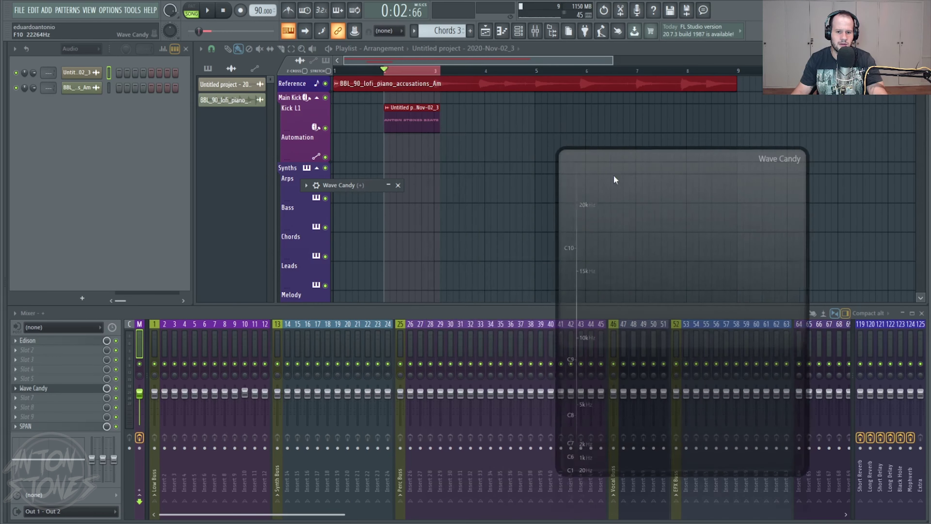
Play the looped section to view the hidden text in Wave Candy's spectrum display, and stop playback
left_click(359, 70)
key("space")
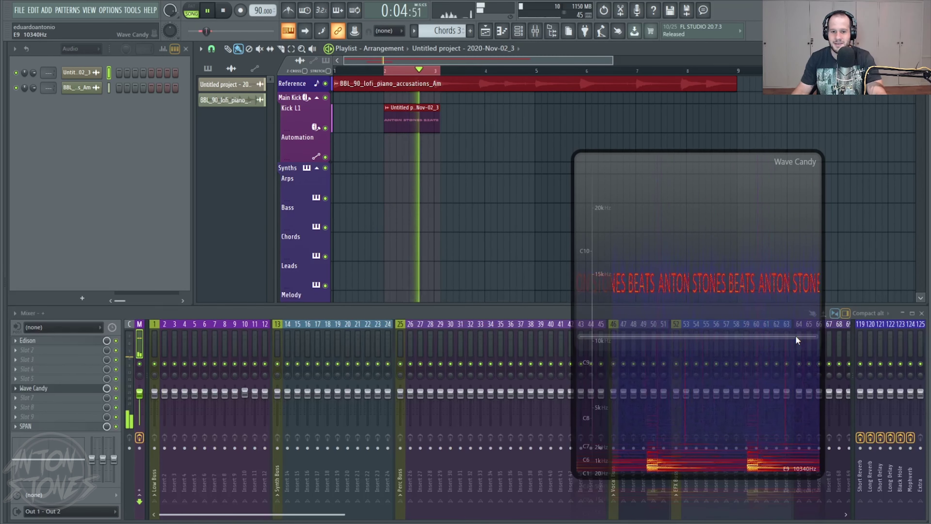
key("space")
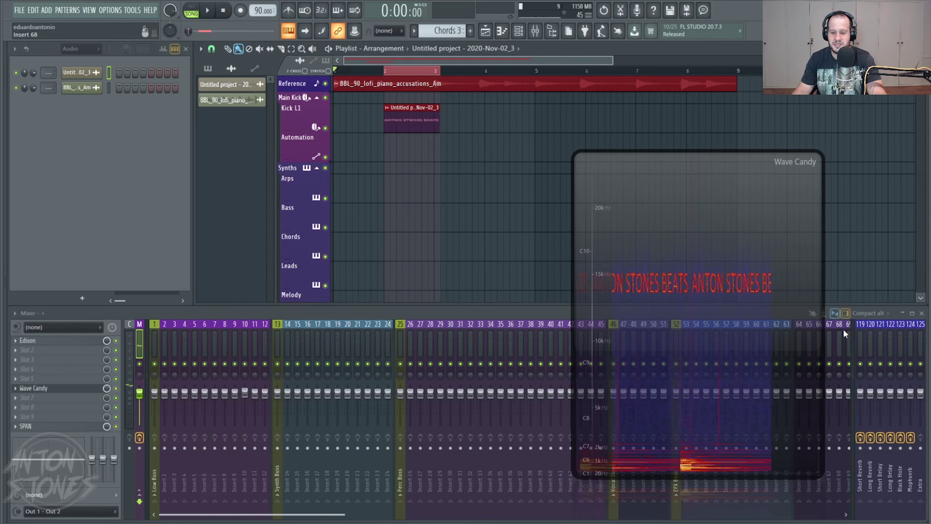